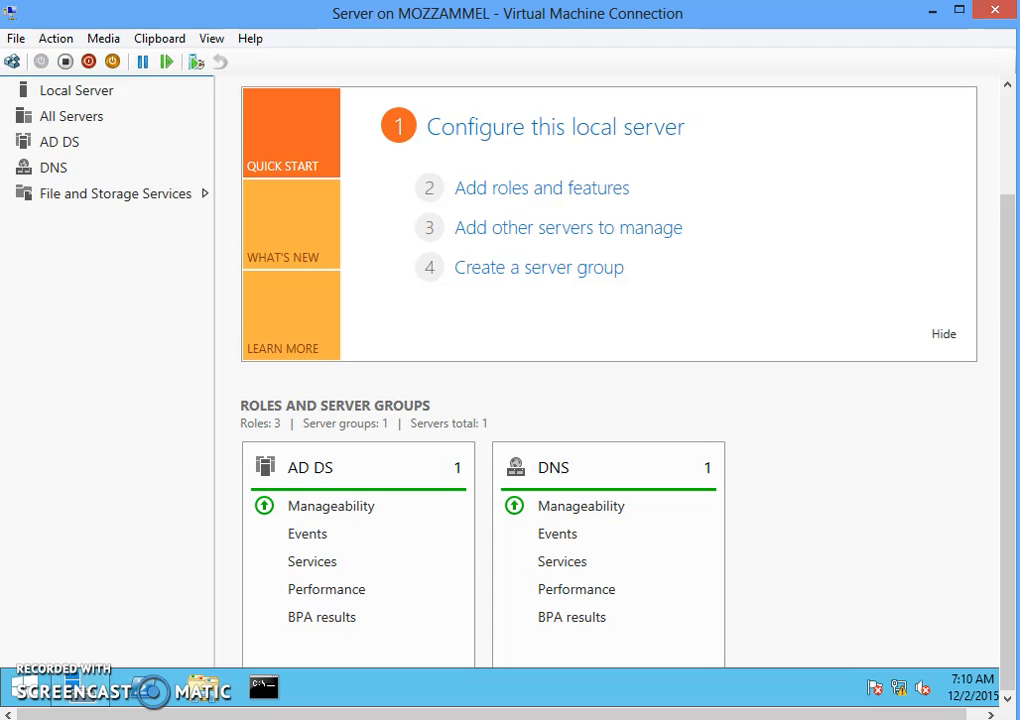
- Minimize the Server VM's connection window so the Windows 8.1 client's desktop is in front
left_click(934, 16)
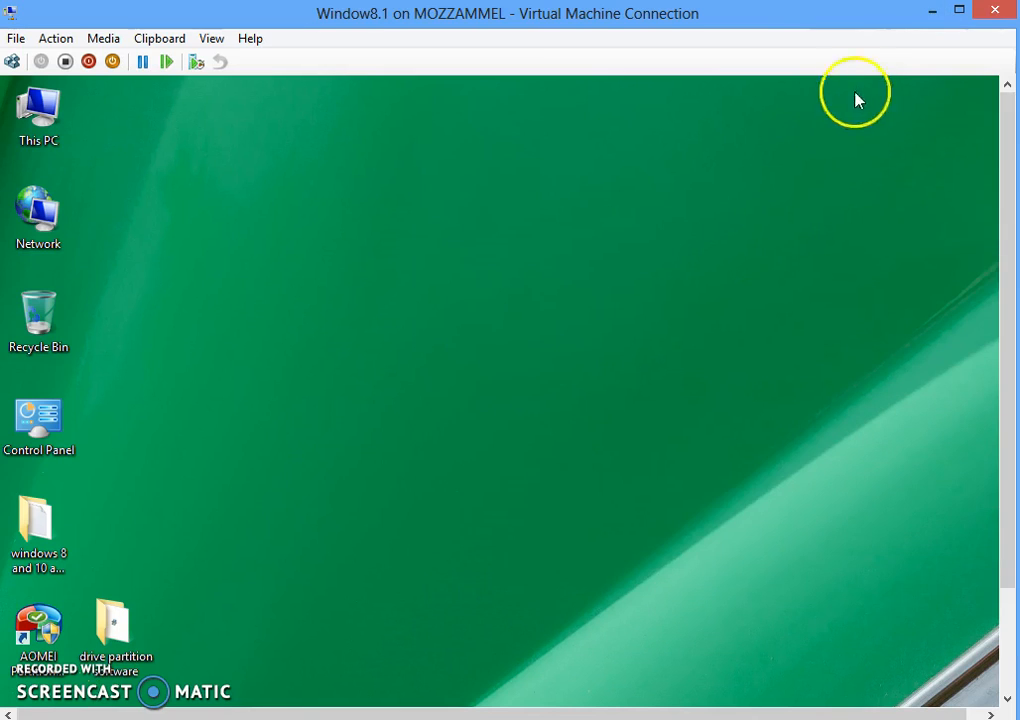
- Open the client's Network and Sharing Center from the taskbar network icon, showing an unidentified network
mouse_move(795, 27)
left_mouse_down()
mouse_move(797, 52)
mouse_move(813, 30)
left_mouse_up()
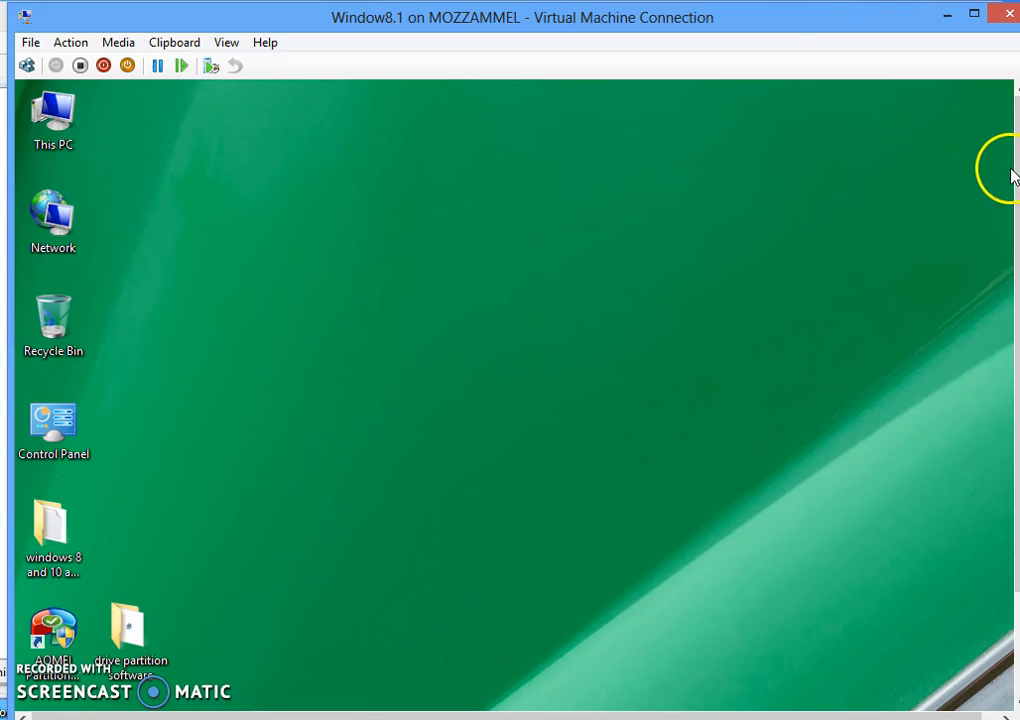
left_click_drag(1011, 164, 1013, 290)
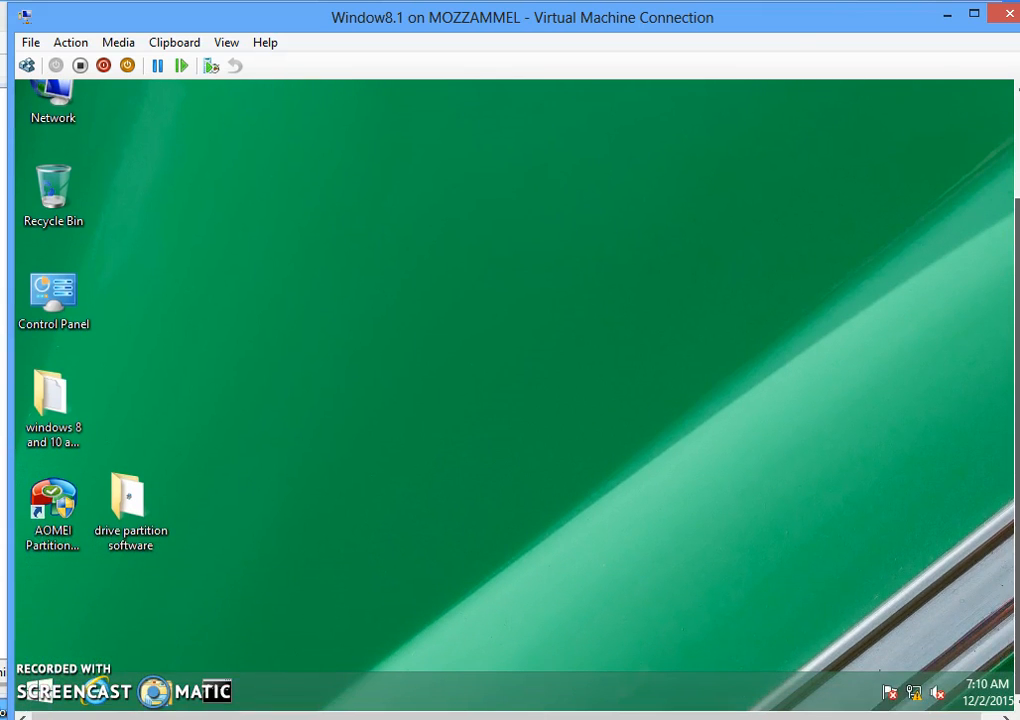
mouse_move(918, 695)
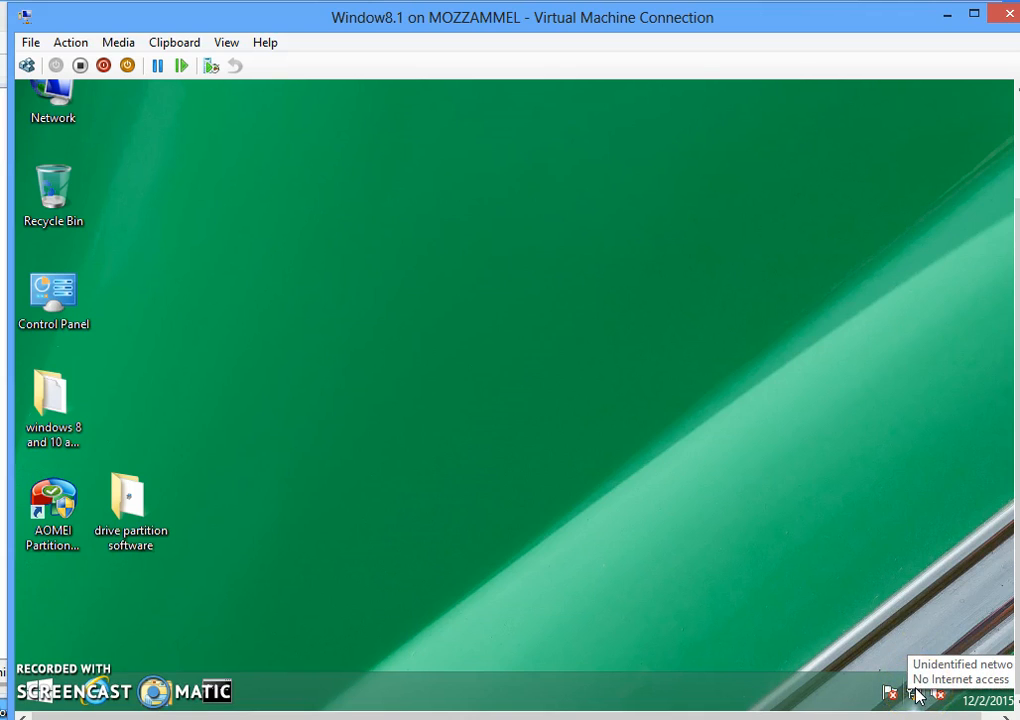
right_click(916, 695)
left_click(893, 673)
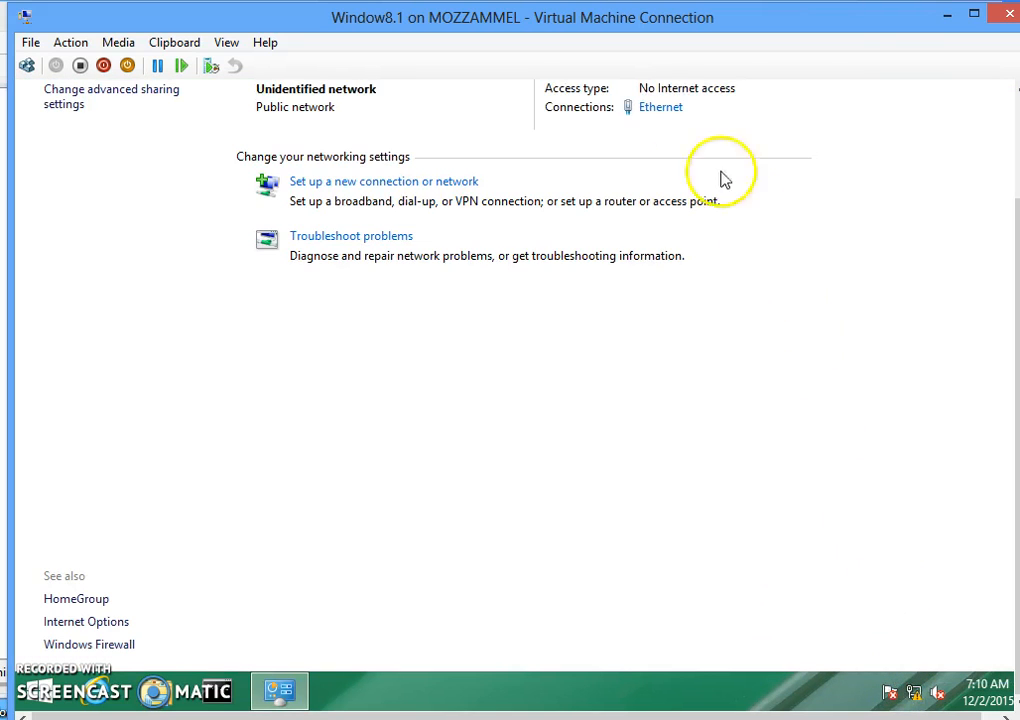
- Check the client's Ethernet IPv4 settings (172.16.1.110, mask 255.255.0.0, DNS 172.16.1.120), then switch to the Server VM
left_click(665, 109)
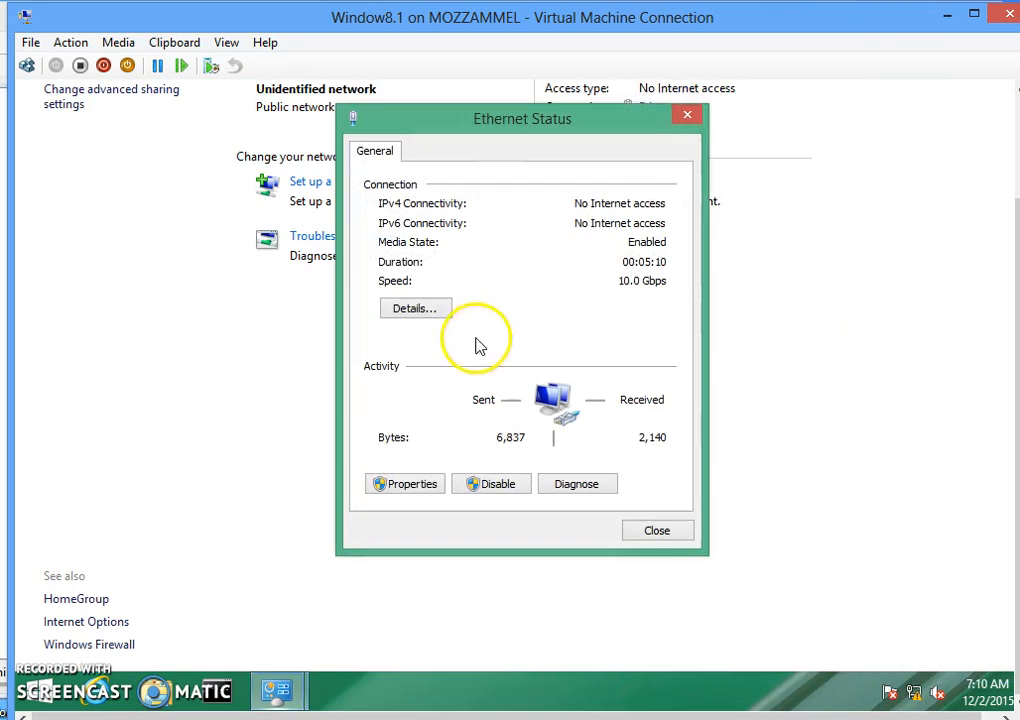
left_click(401, 484)
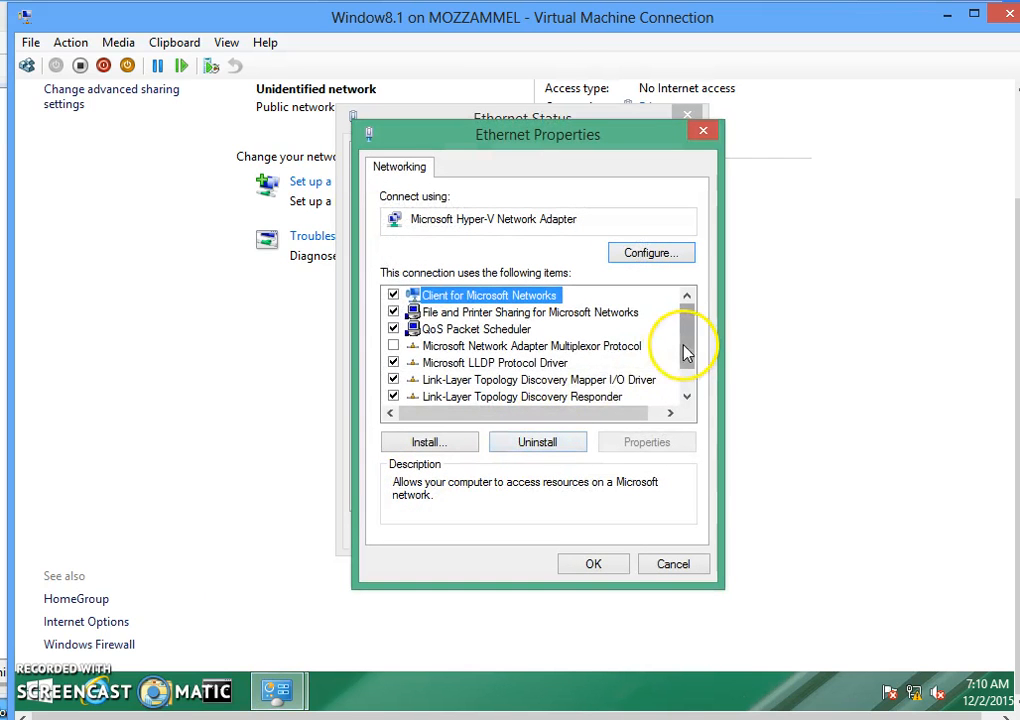
left_click_drag(685, 346, 600, 410)
double_click(571, 398)
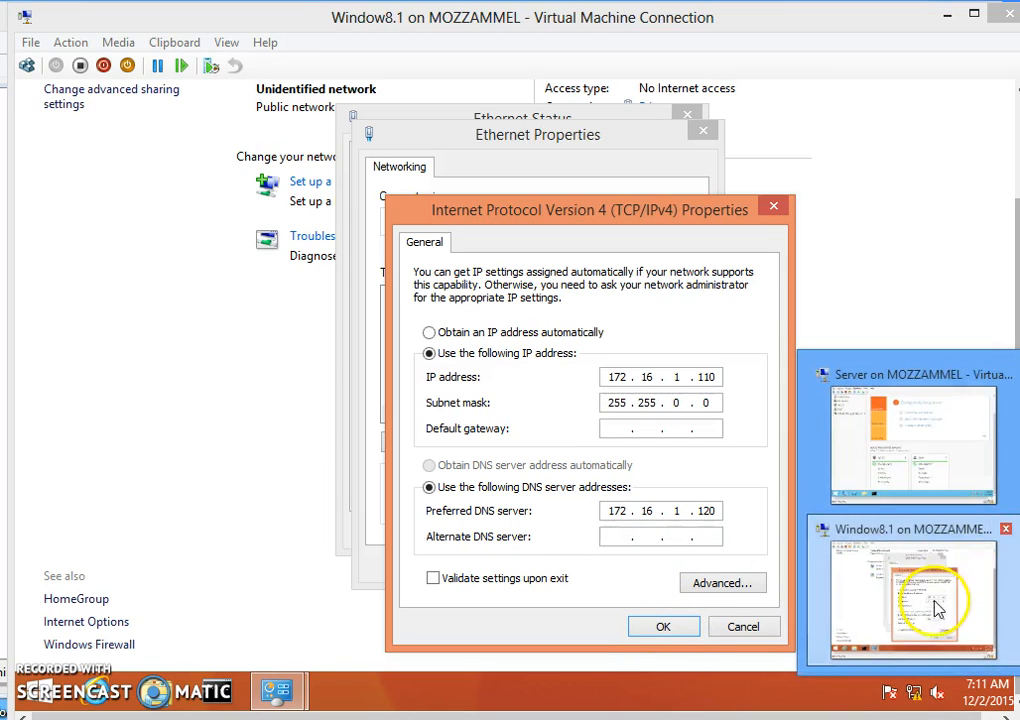
left_click(936, 608)
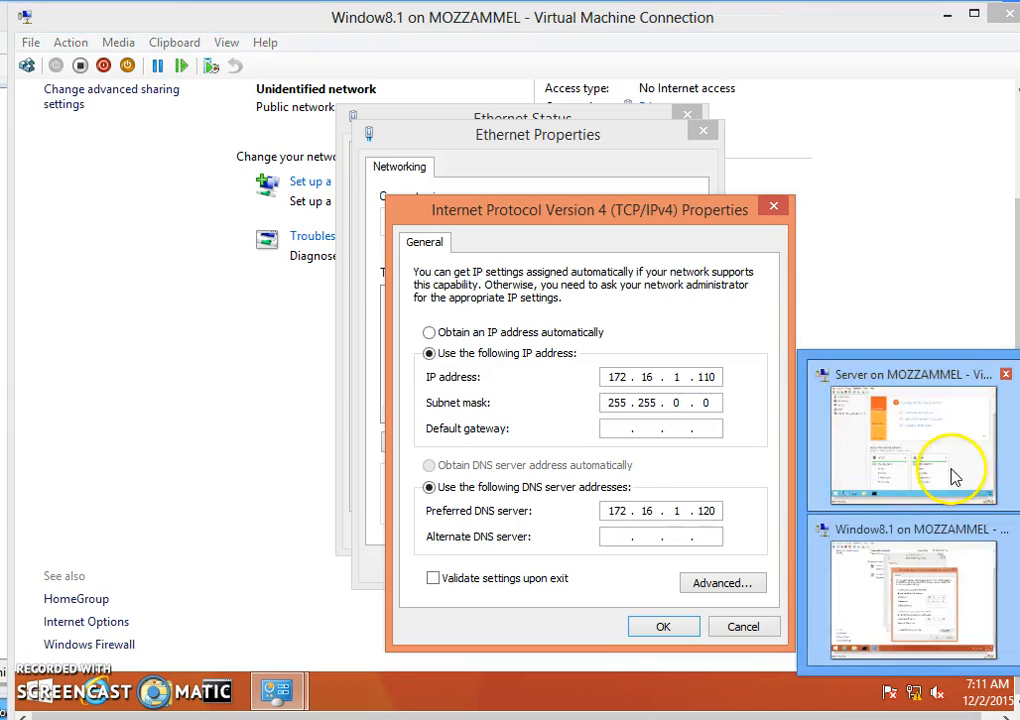
left_click(952, 474)
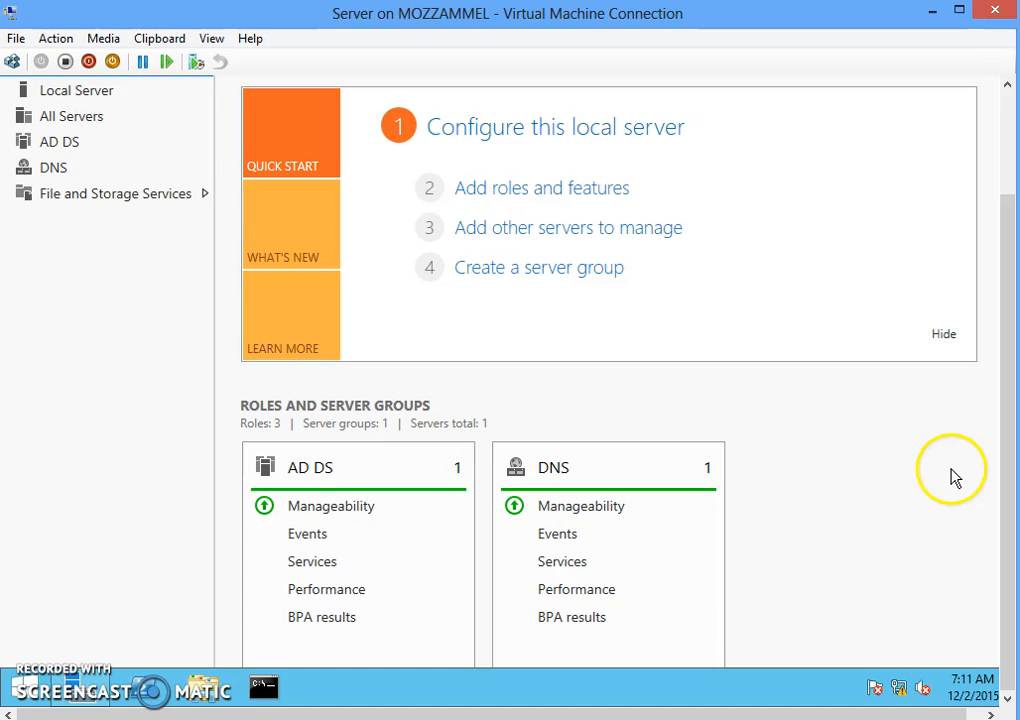
right_click(901, 692)
left_click(893, 679)
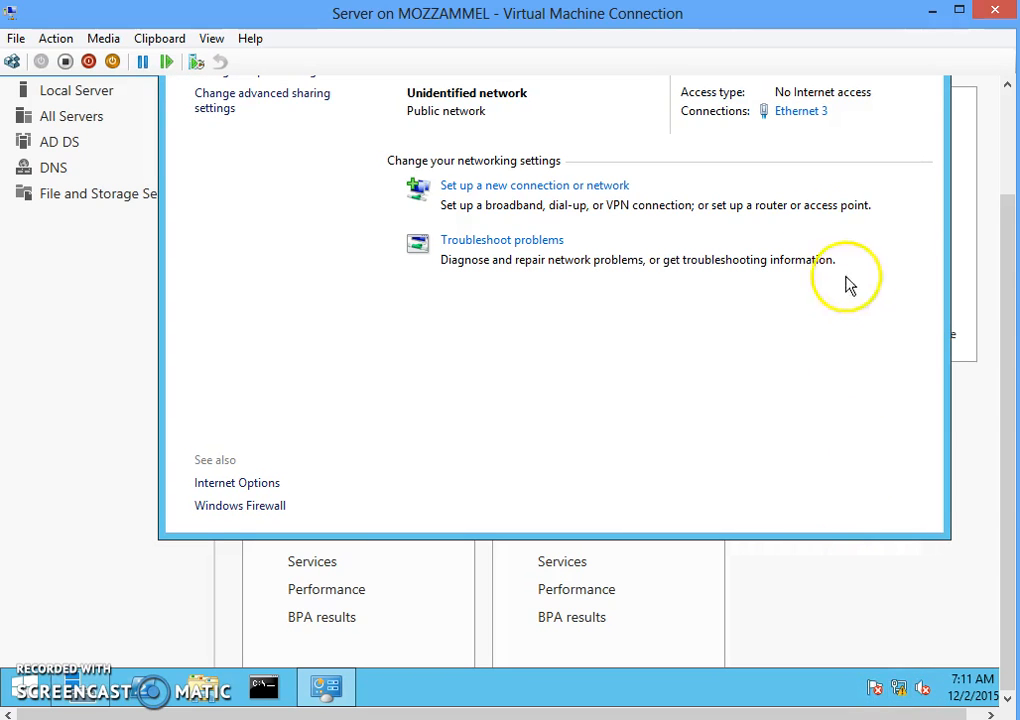
left_click(801, 112)
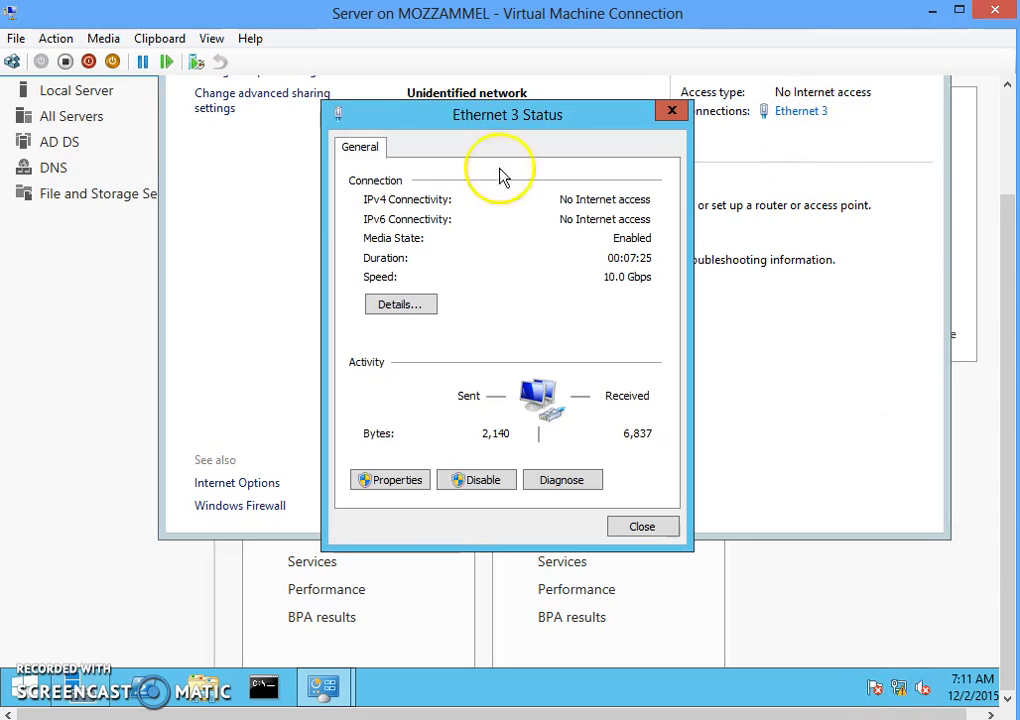
left_click(386, 482)
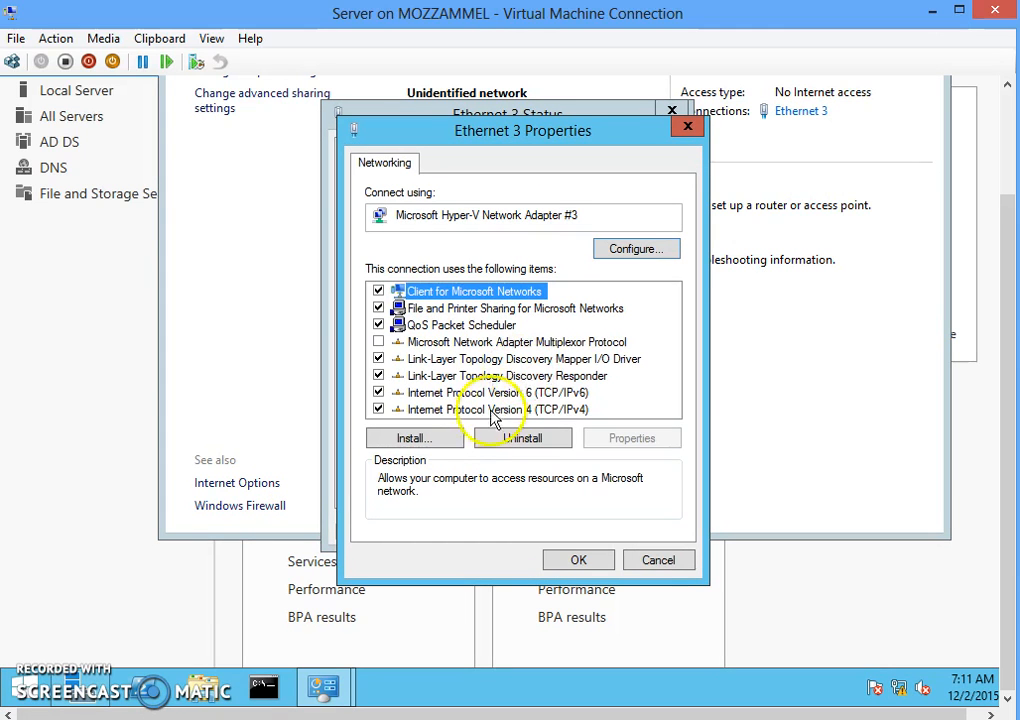
double_click(580, 410)
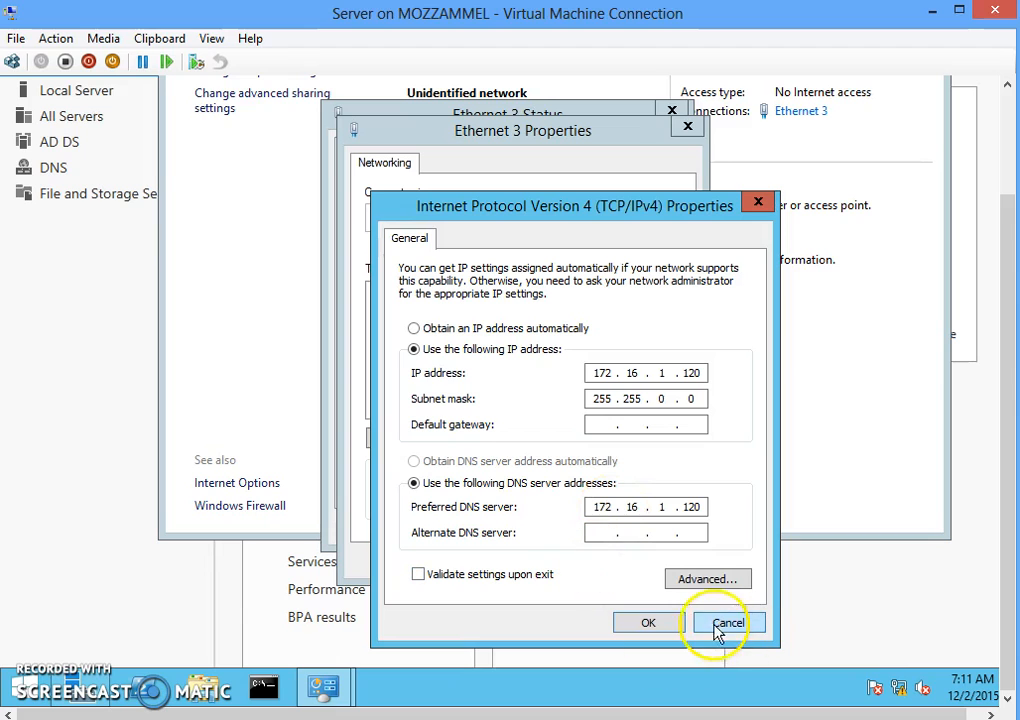
left_click(648, 621)
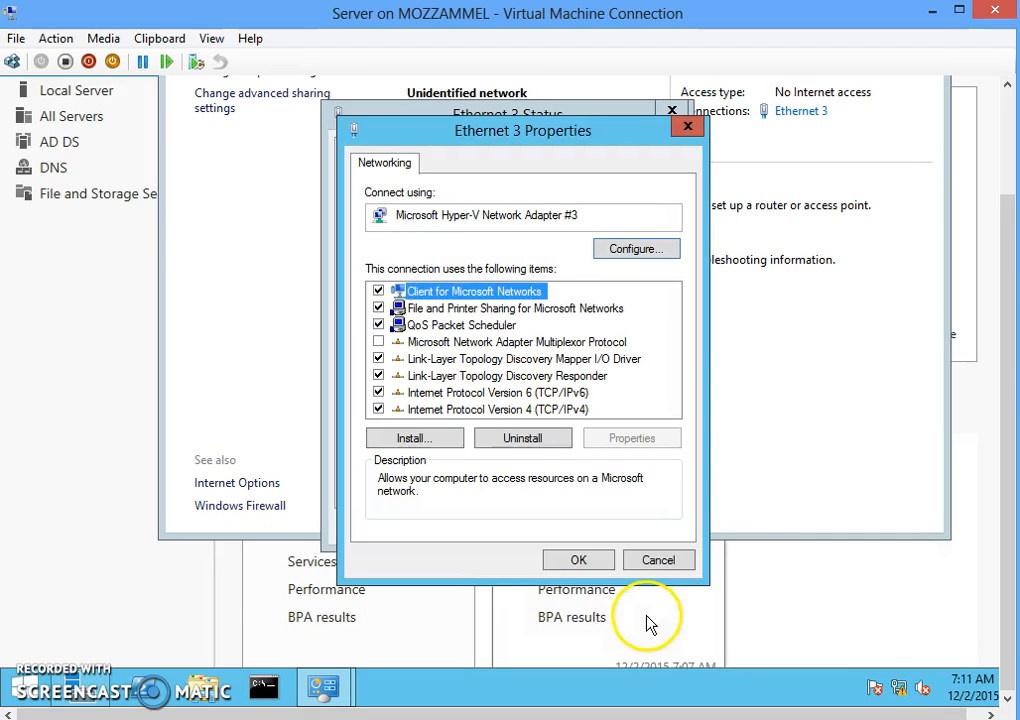
left_click(550, 560)
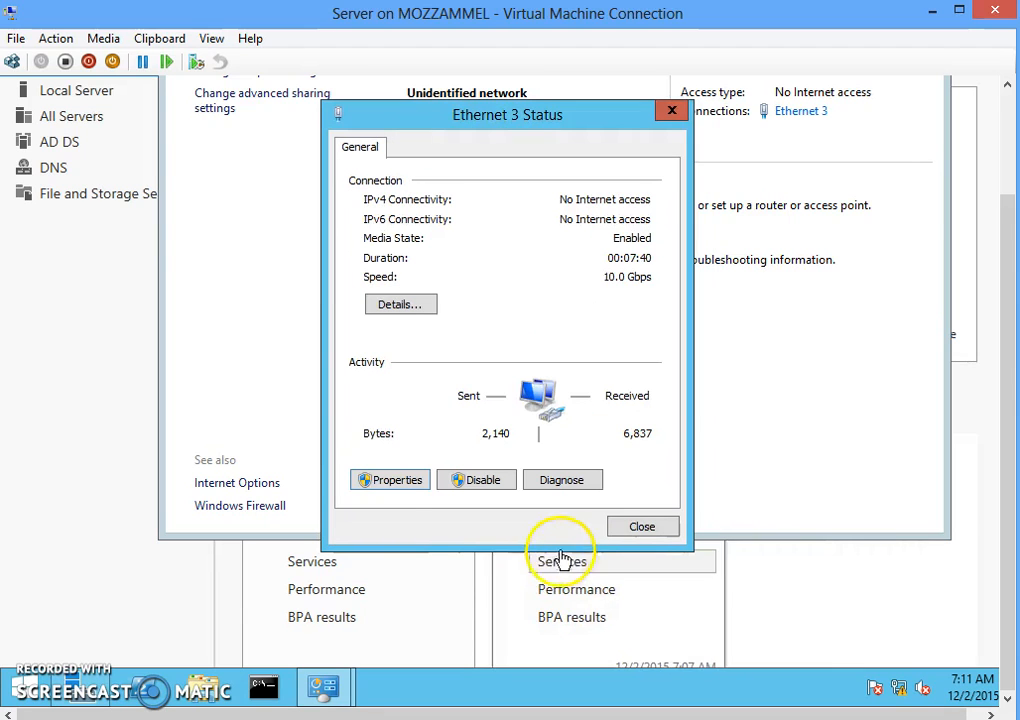
left_click(640, 532)
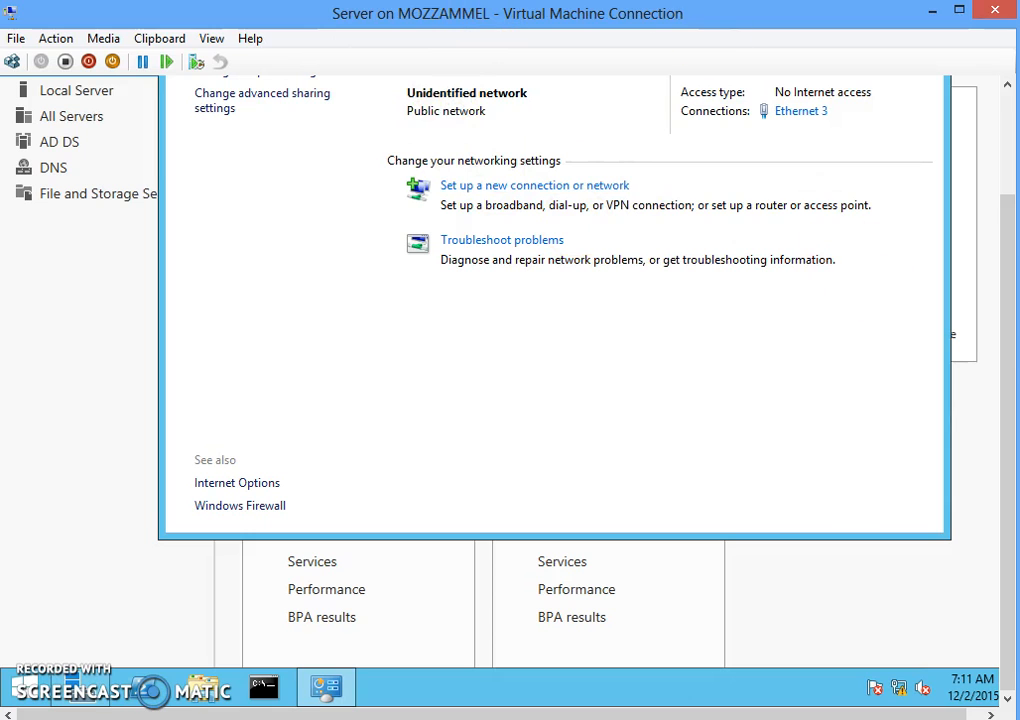
left_click_drag(1008, 376, 982, 150)
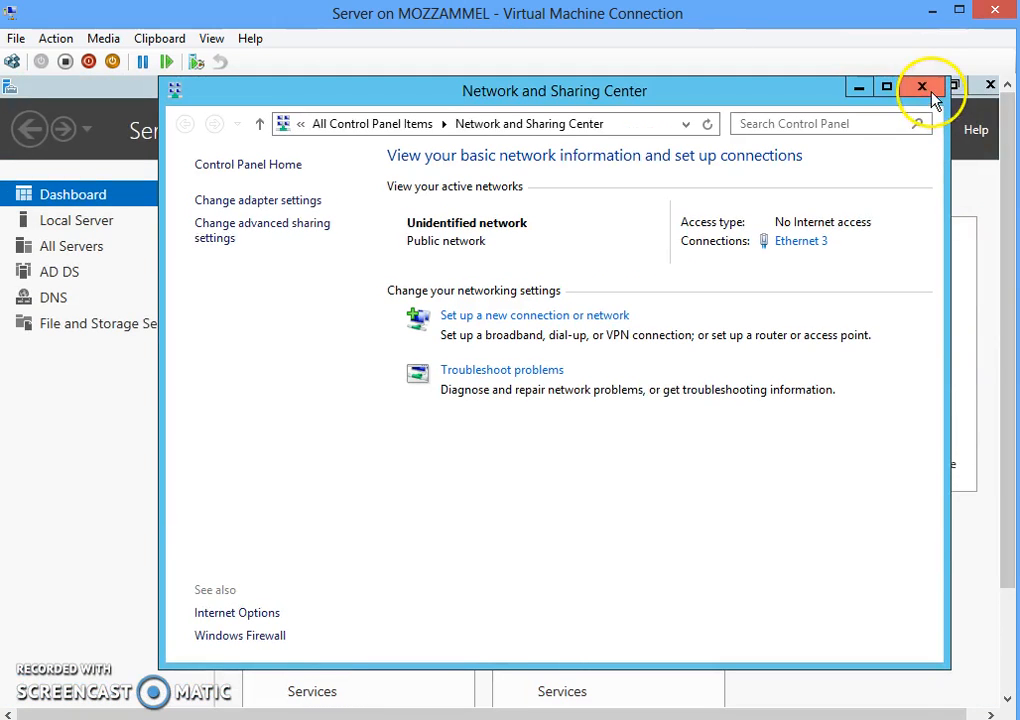
left_click(923, 89)
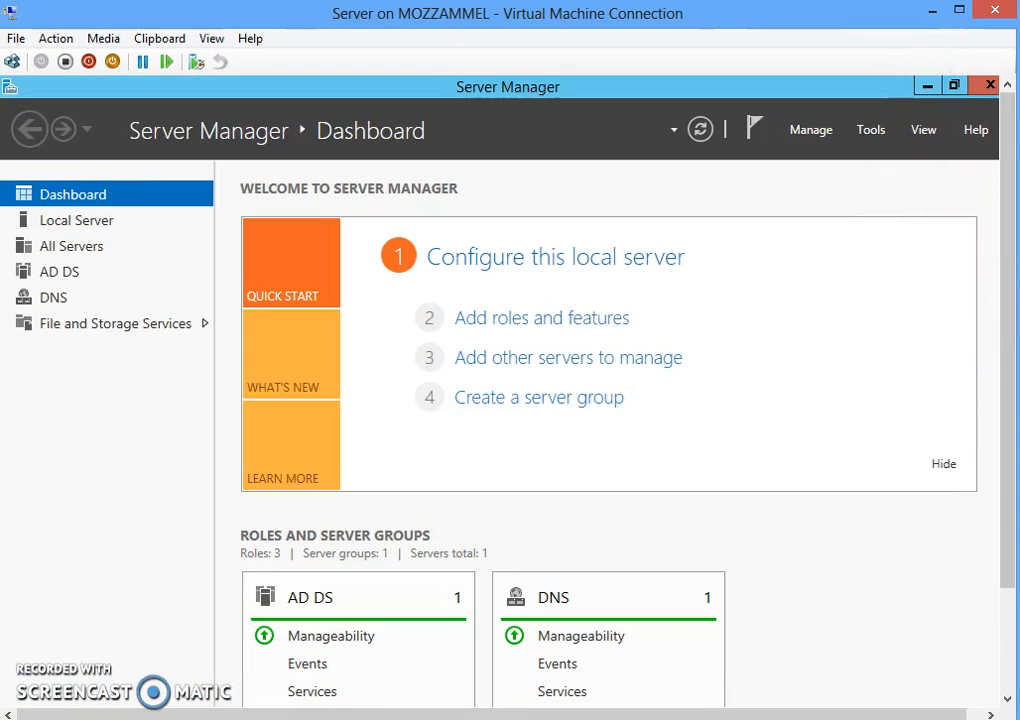
mouse_move(1019, 464)
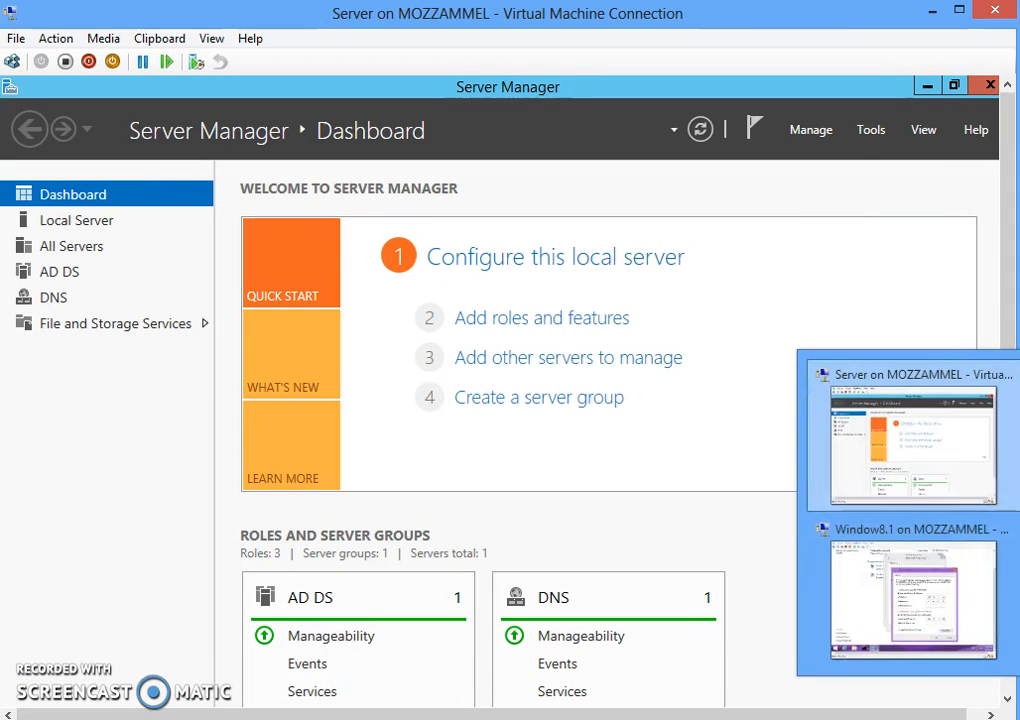
- Return to the Windows 8.1 client and close the IPv4, Ethernet and Network and Sharing Center windows
left_click(930, 568)
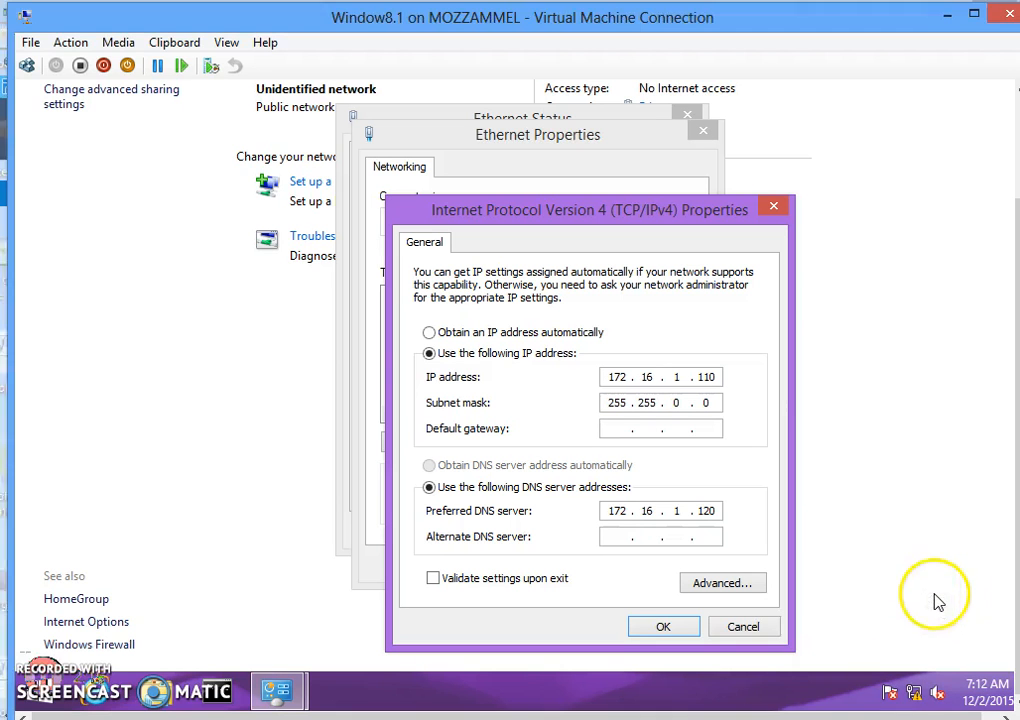
left_click(660, 628)
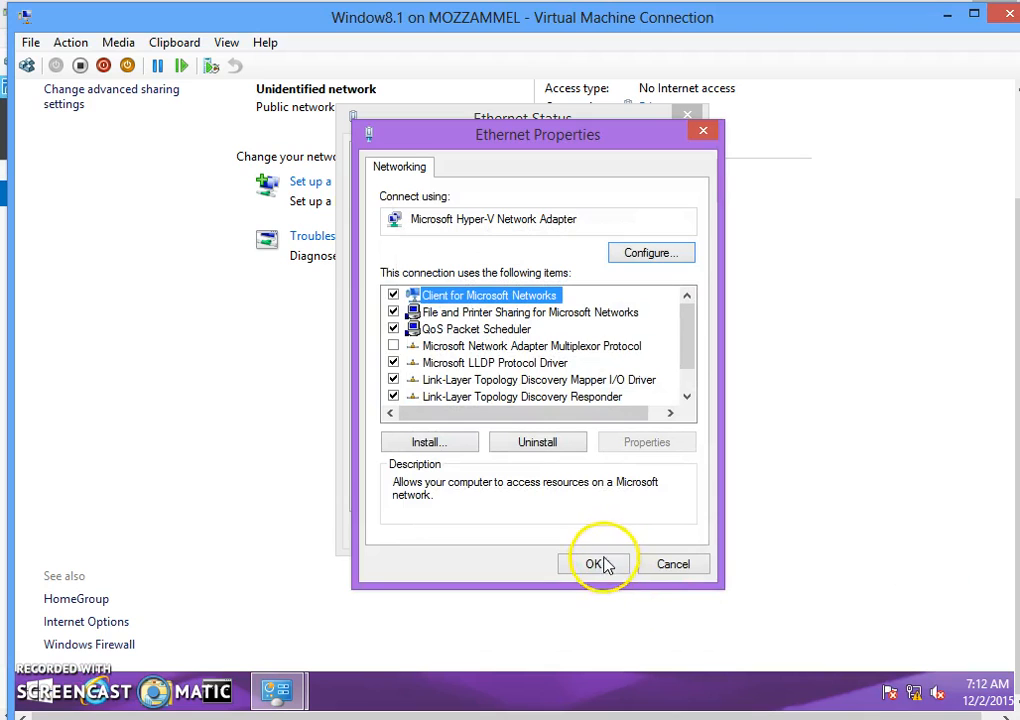
left_click(605, 563)
left_click(657, 531)
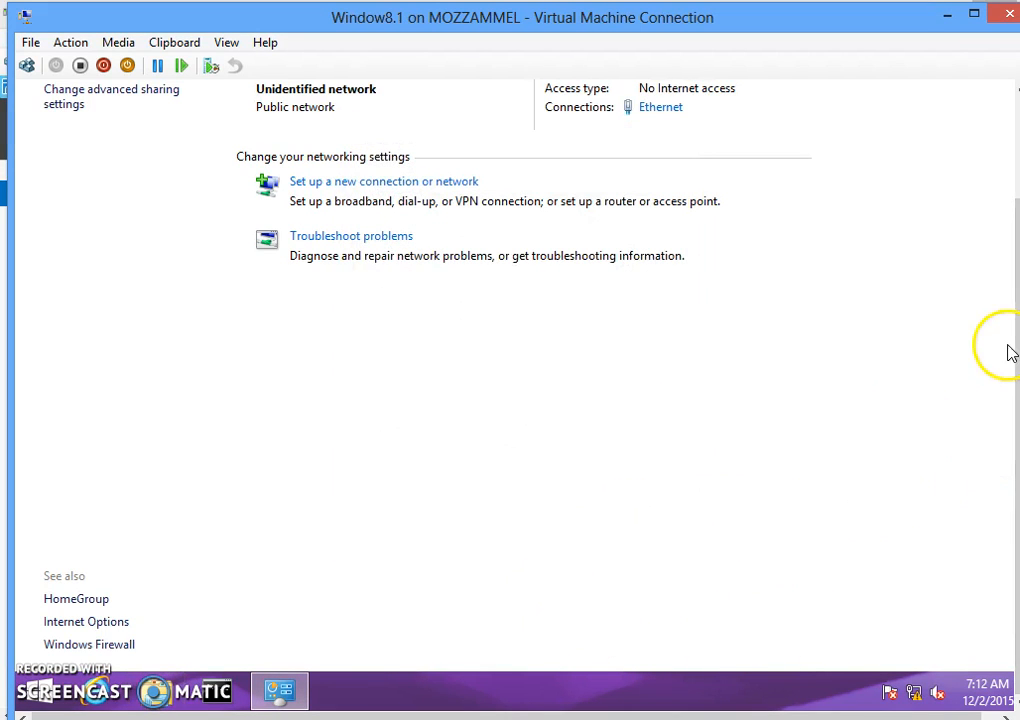
left_click_drag(1013, 346, 1010, 213)
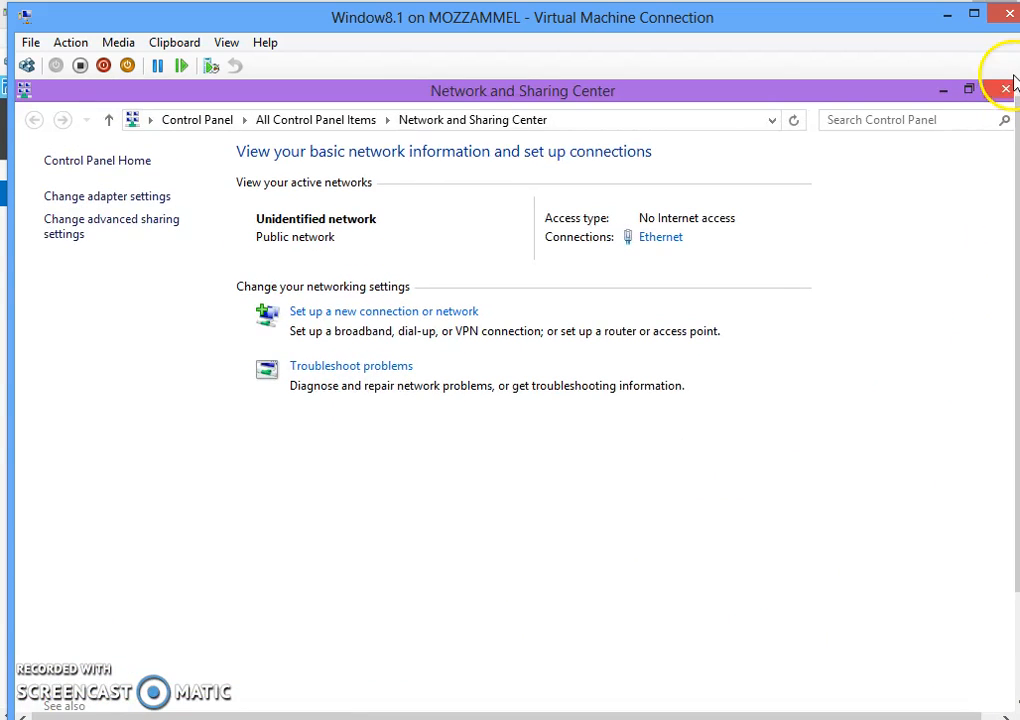
left_click(1005, 90)
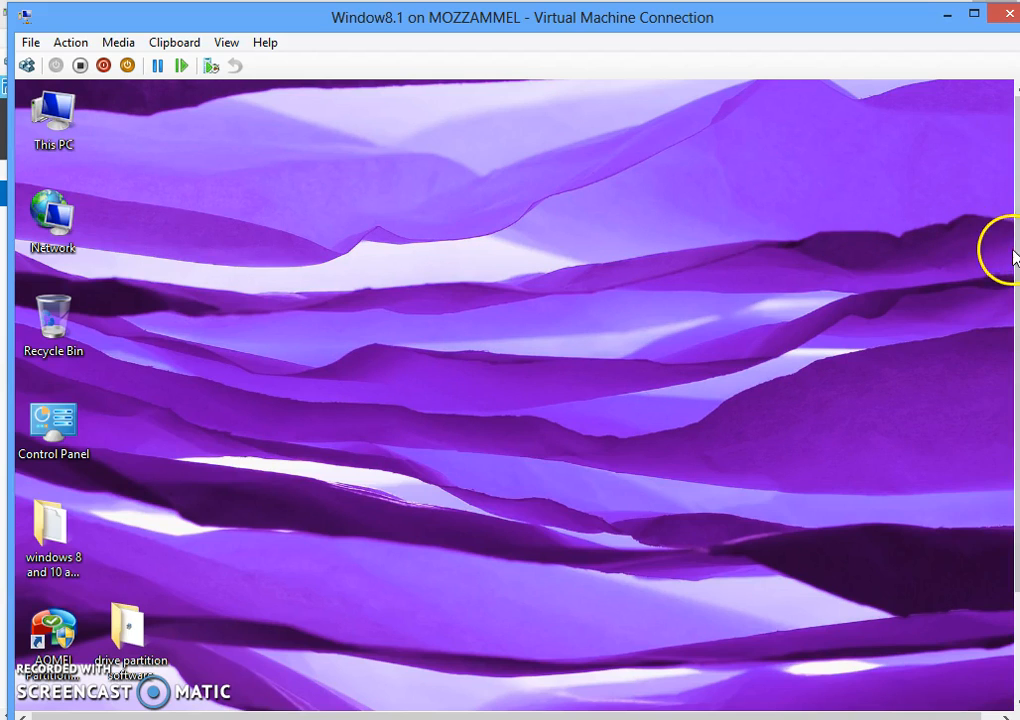
- Open the System page via Control Panel and bring up the computer name and domain settings
right_click(60, 125)
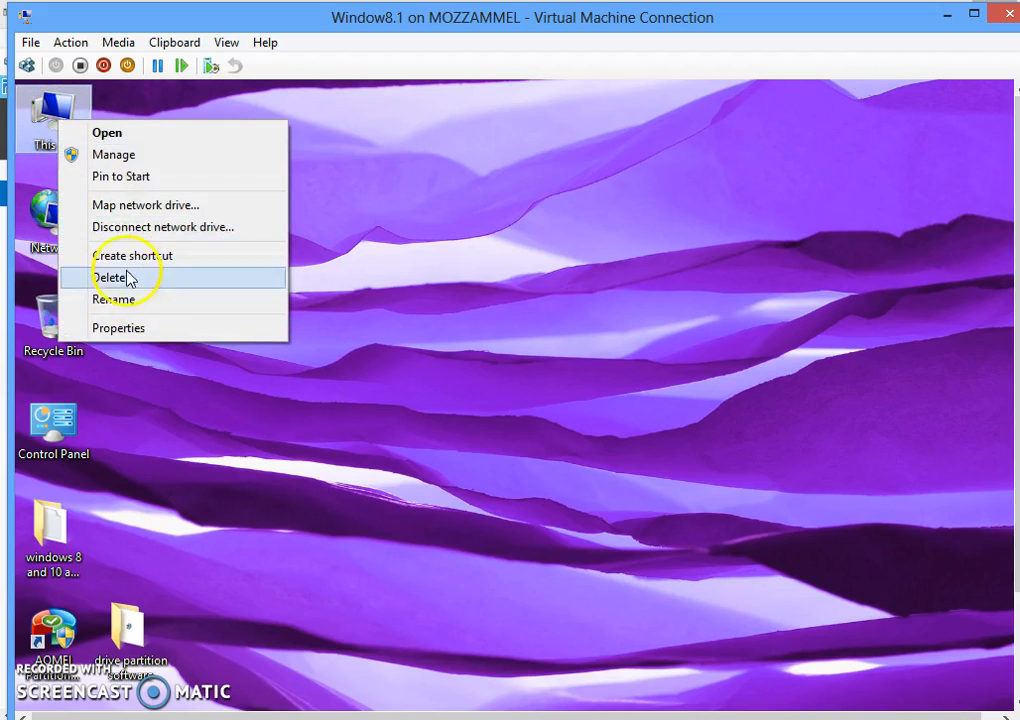
left_click(120, 330)
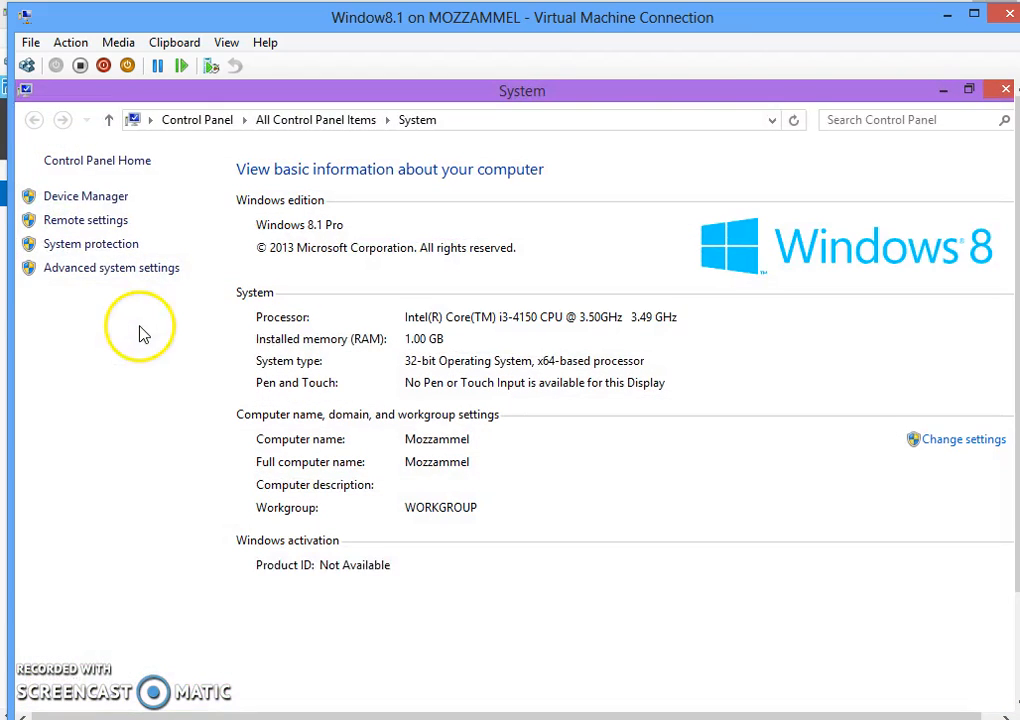
left_click(941, 92)
left_click_drag(1017, 289, 1018, 430)
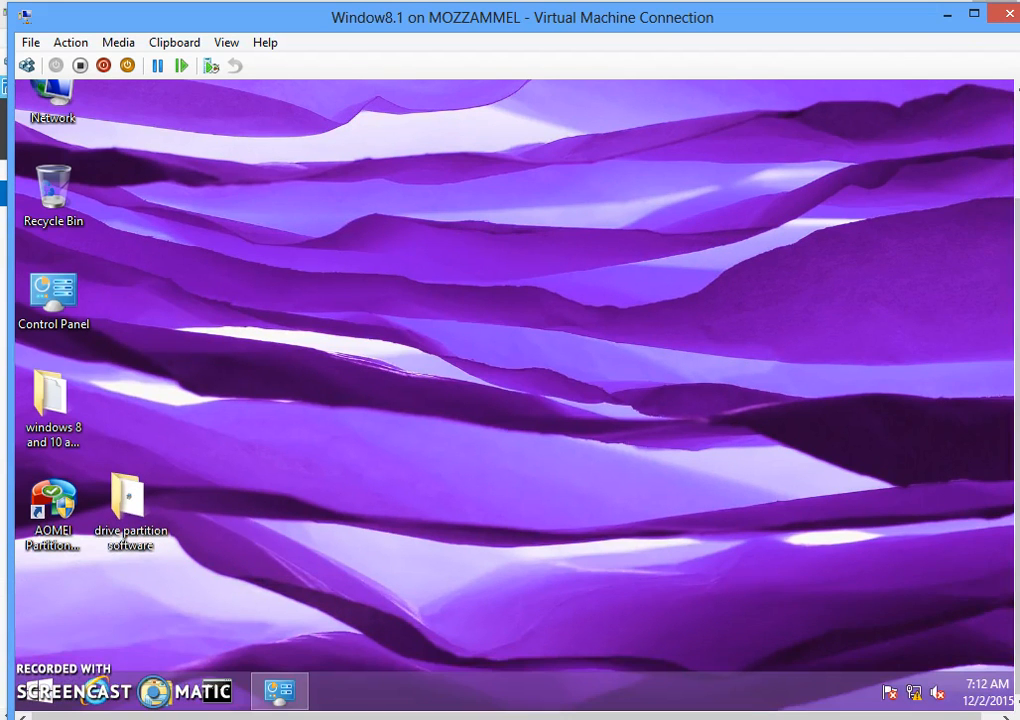
right_click(36, 690)
mouse_move(226, 661)
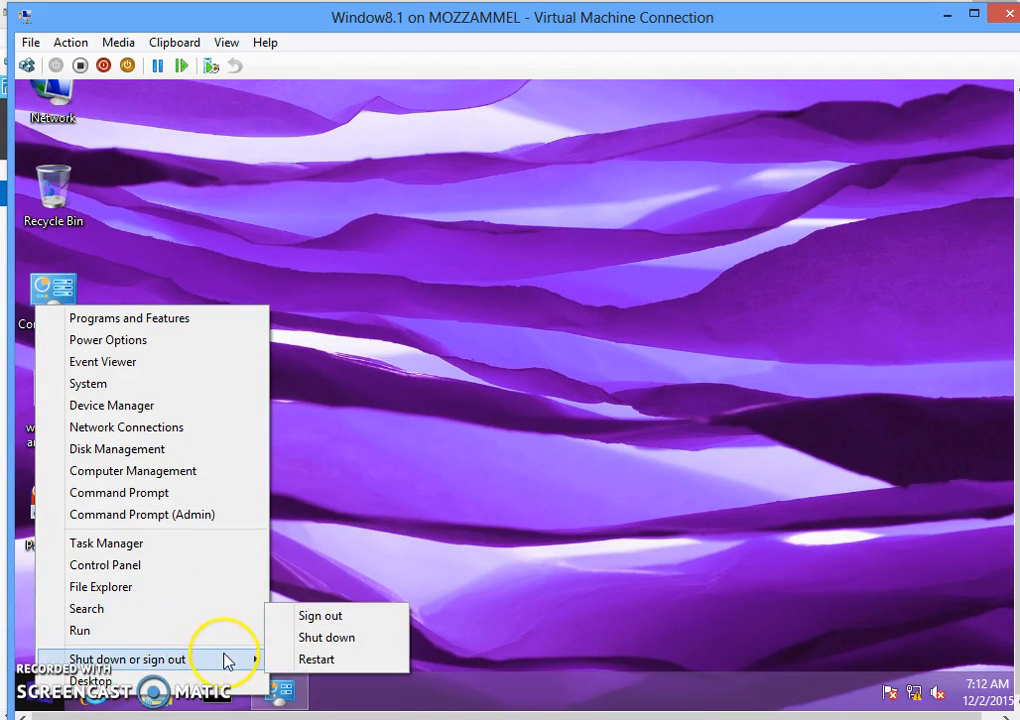
left_click(107, 566)
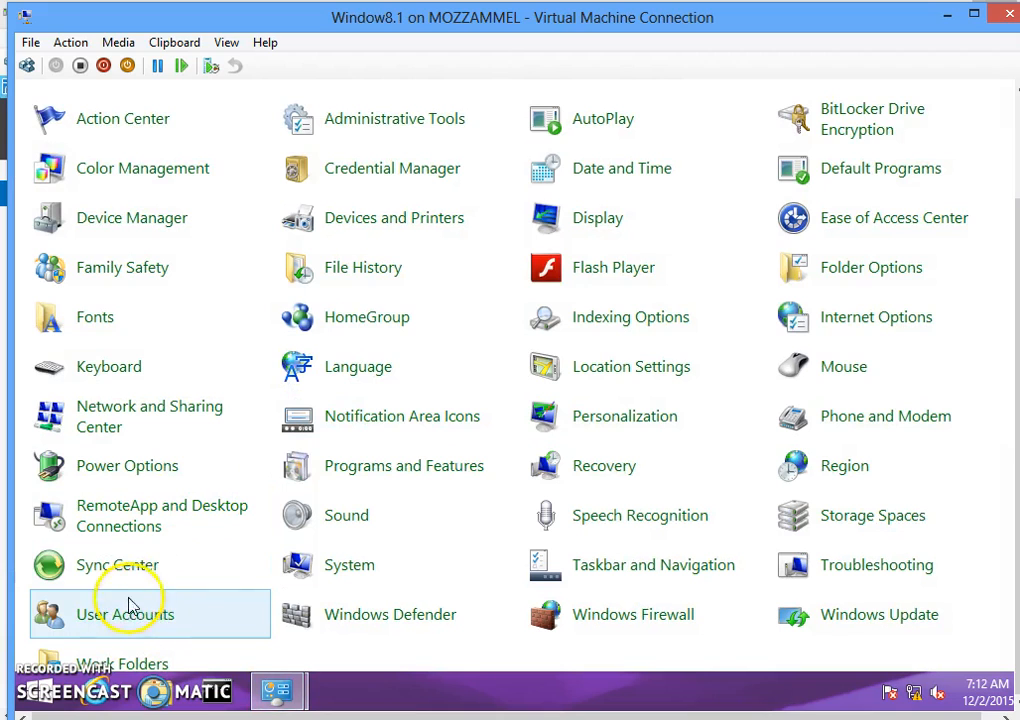
left_click(316, 569)
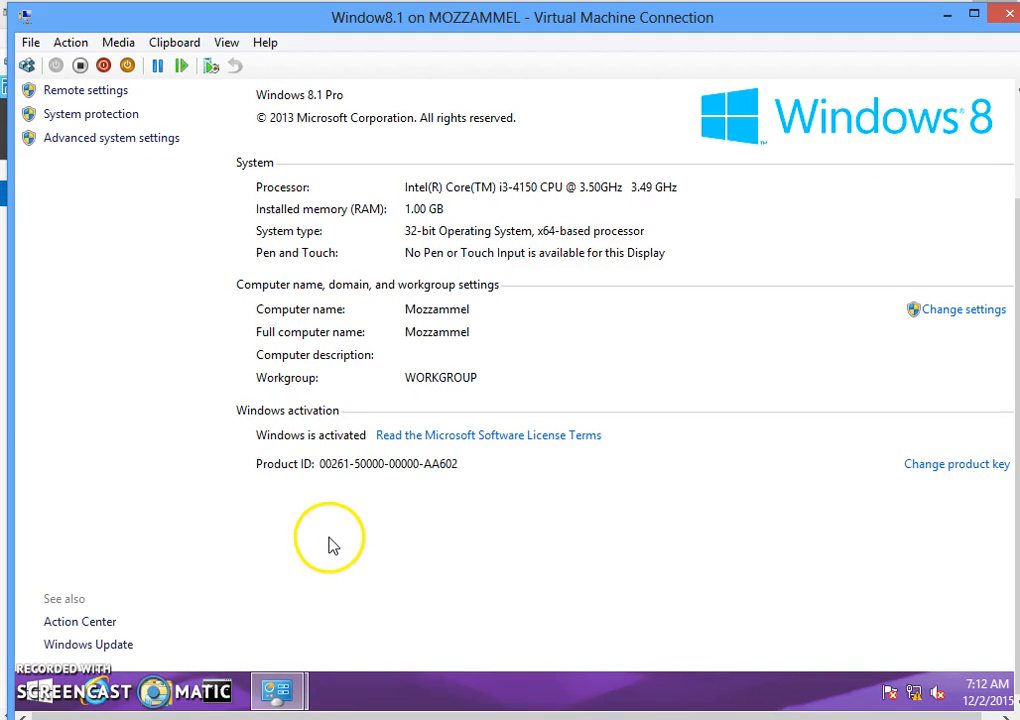
left_click(966, 312)
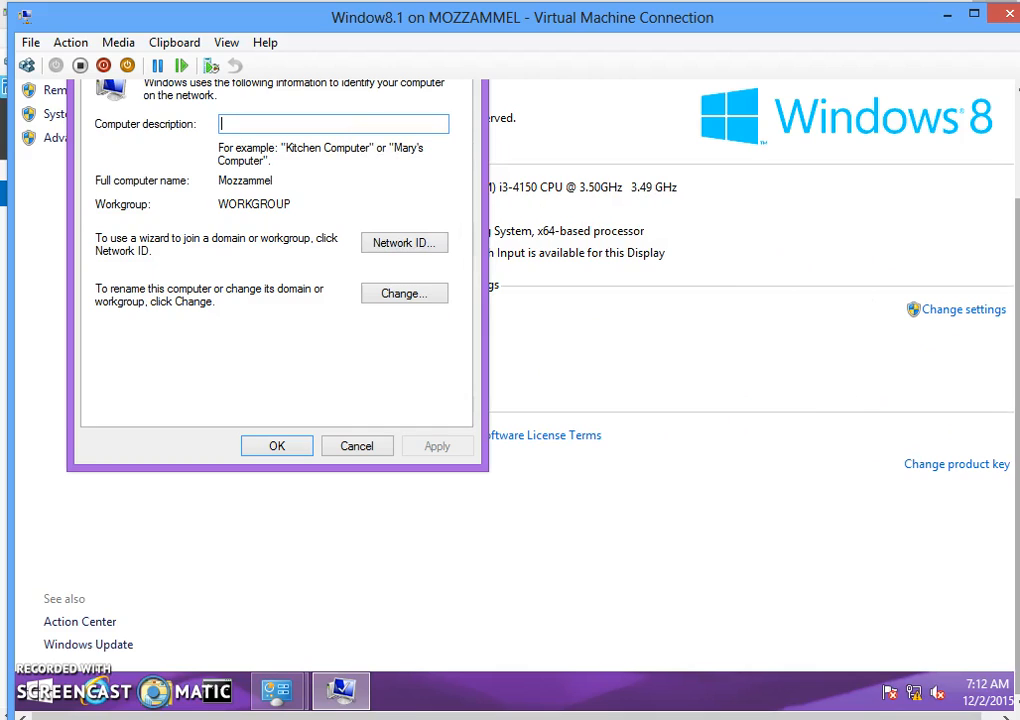
left_click(1012, 390)
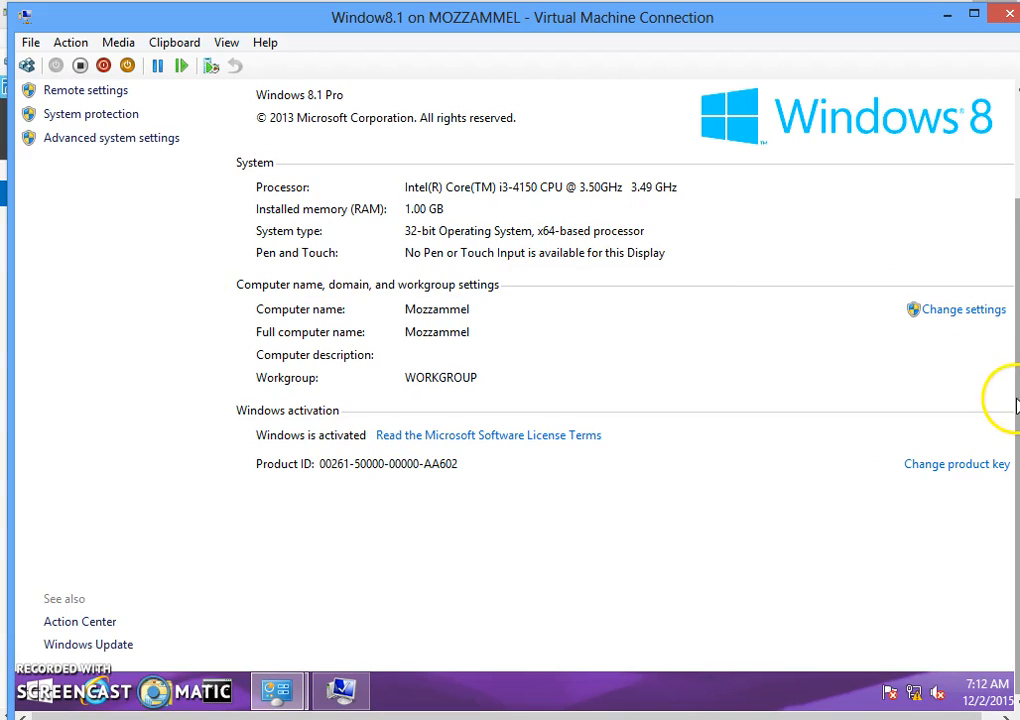
left_click_drag(1016, 400, 1017, 331)
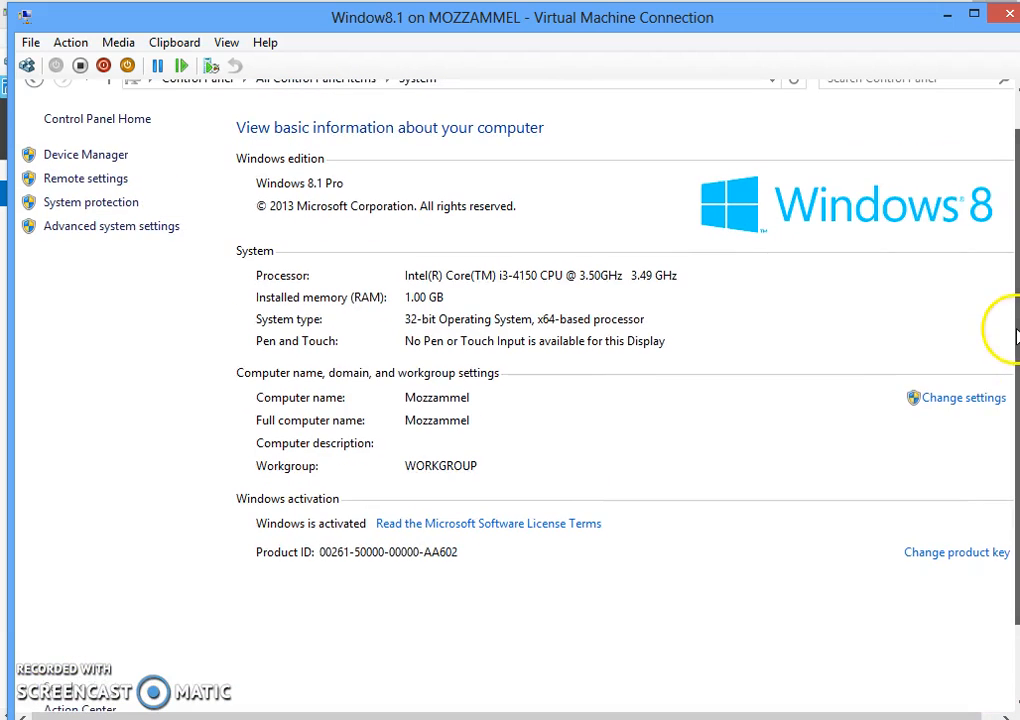
left_click(960, 402)
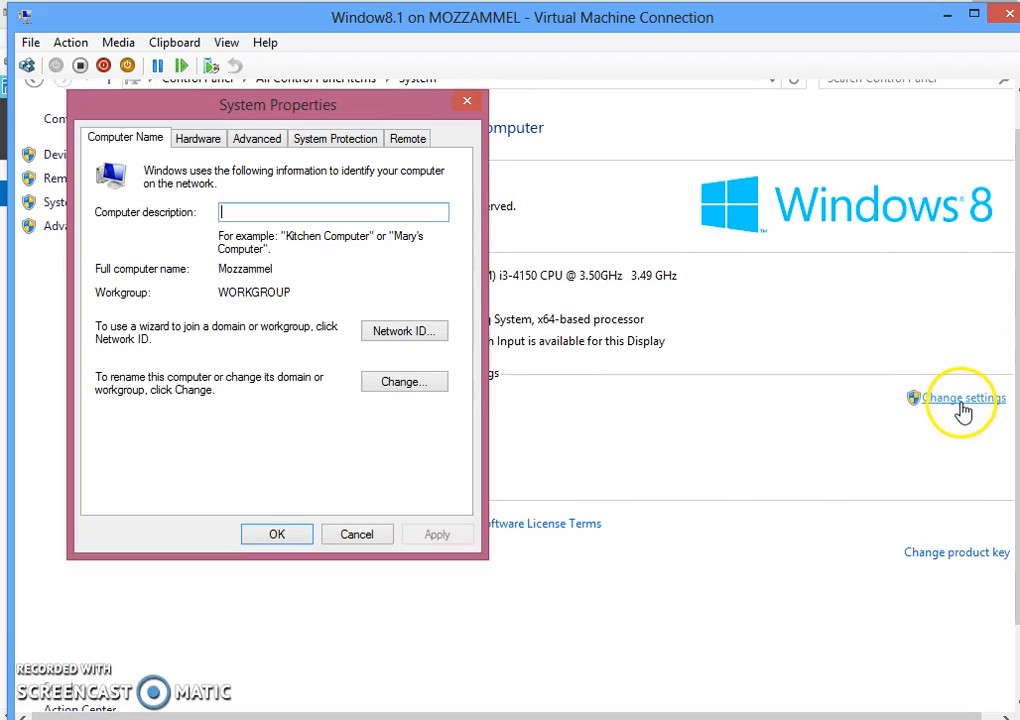
- Set the computer to be a member of the domain 'network' and submit the join request
left_click(401, 381)
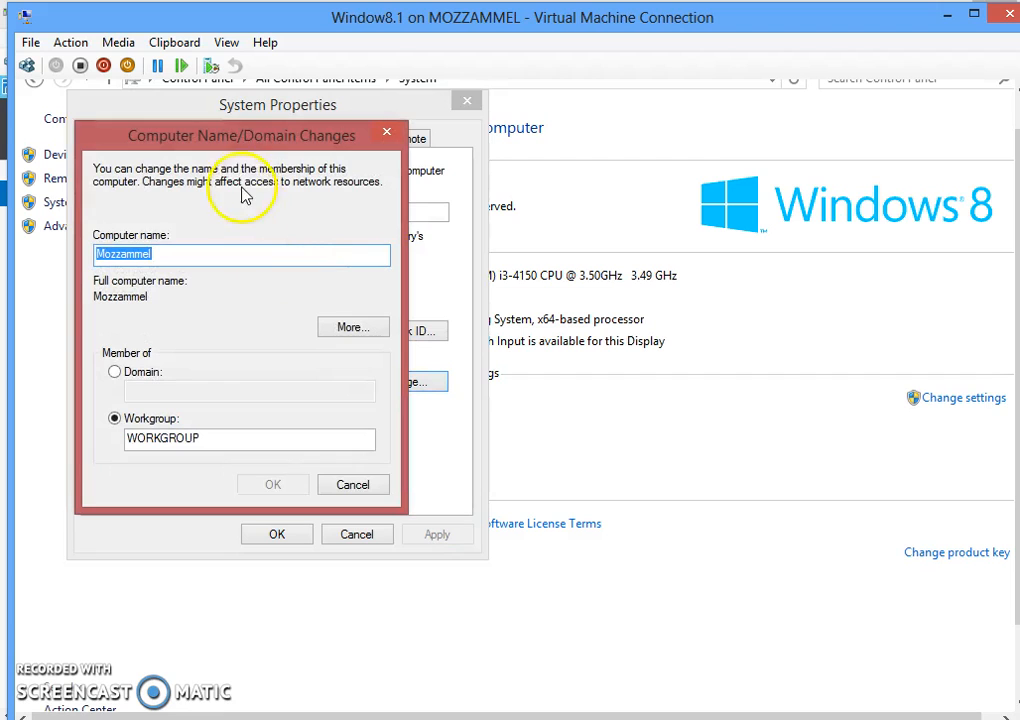
left_click_drag(286, 160, 380, 225)
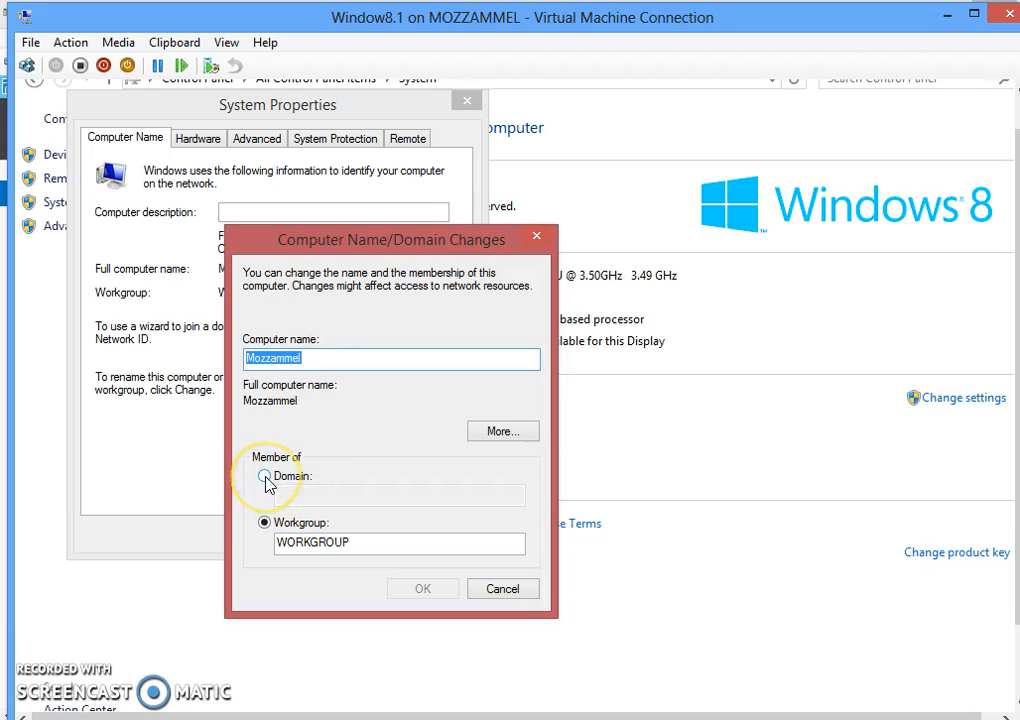
left_click(265, 477)
left_click(276, 496)
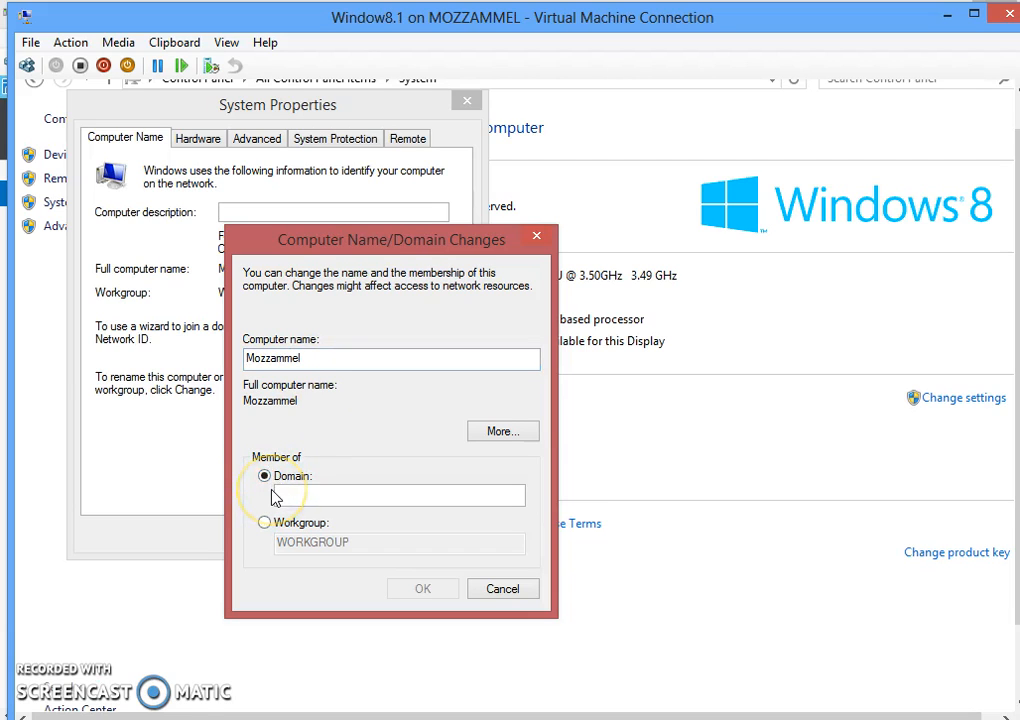
left_click(327, 494)
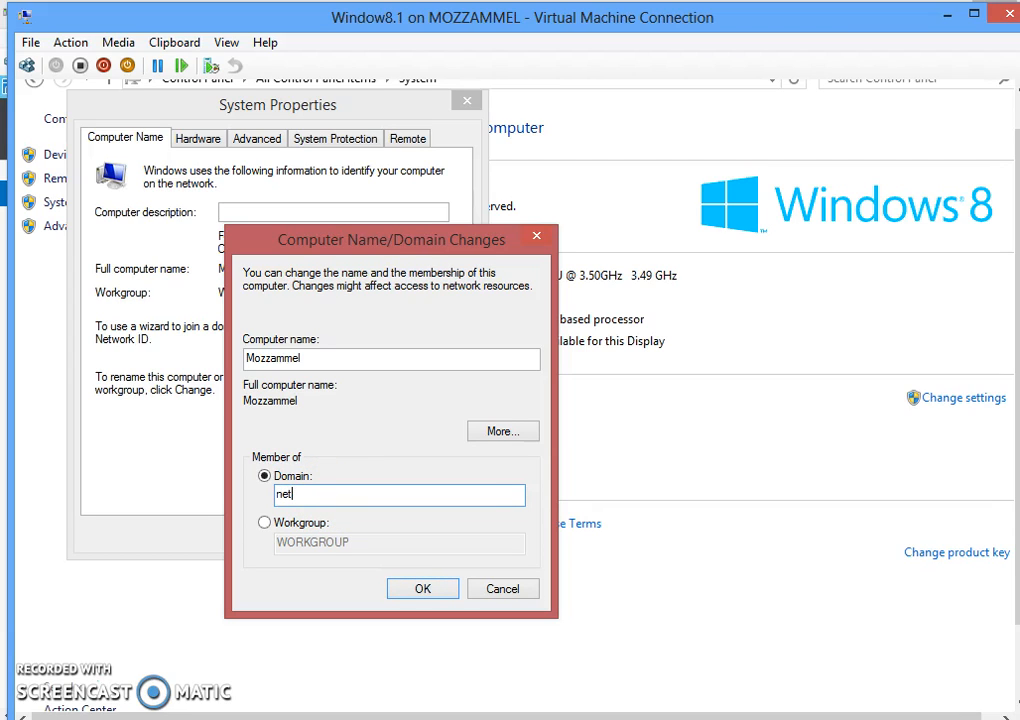
type("k")
left_click(426, 592)
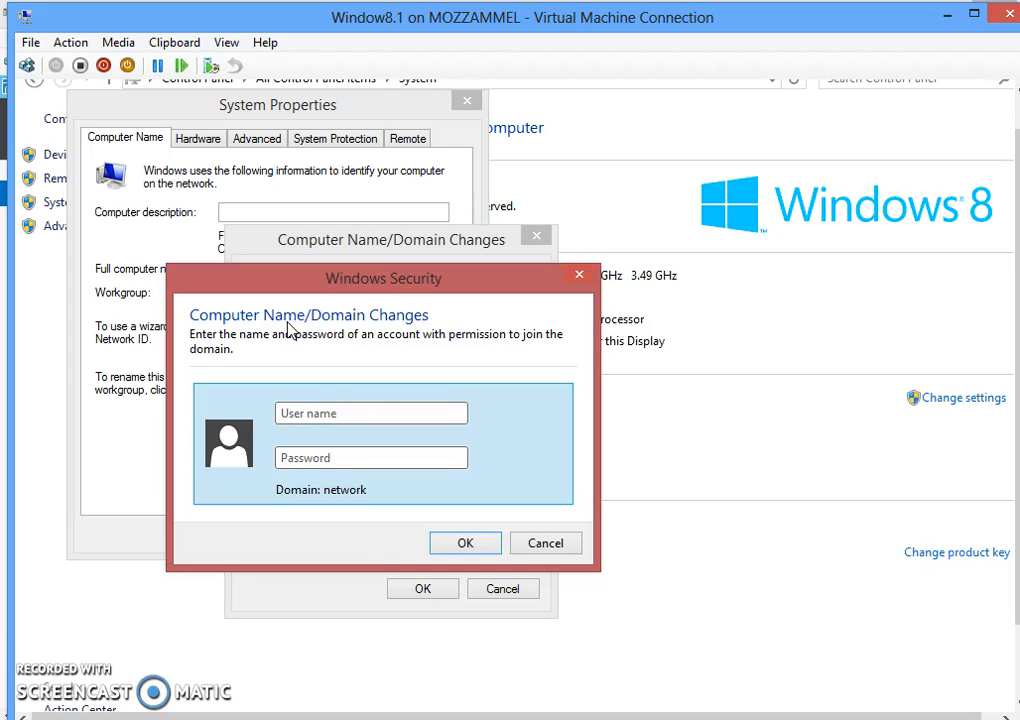
- Authorise the domain join with the 'administrator' user name and the account password
type("administrator")
left_click(348, 460)
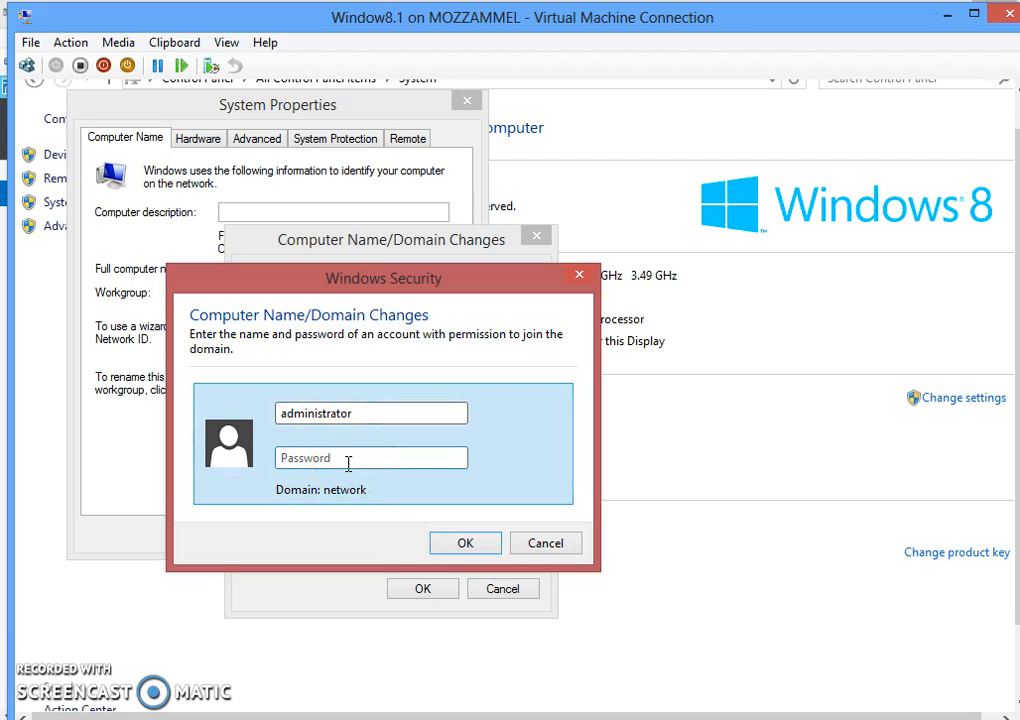
type("********")
left_click(480, 545)
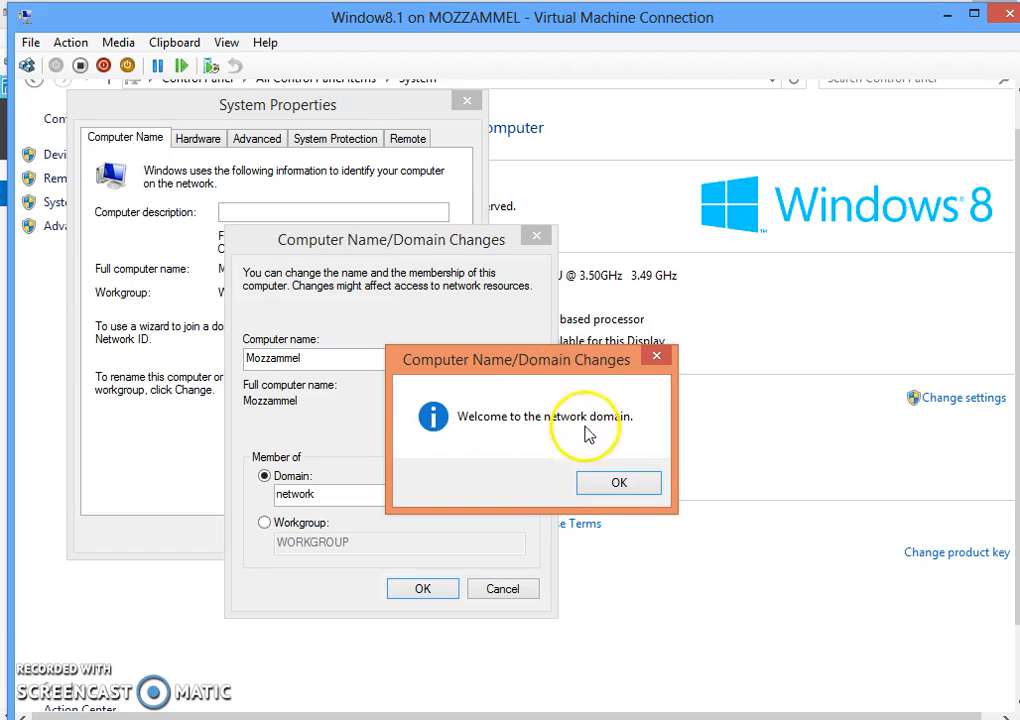
- Dismiss the domain welcome and restart notices, restart the client now, then switch to the Server VM
left_click(614, 485)
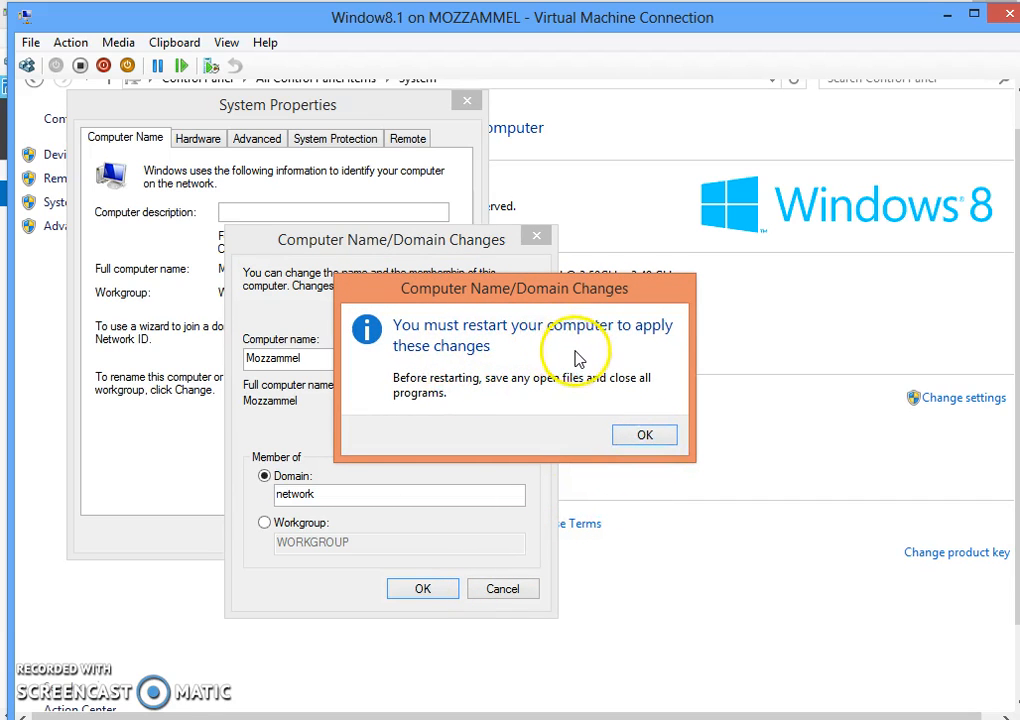
left_click(622, 434)
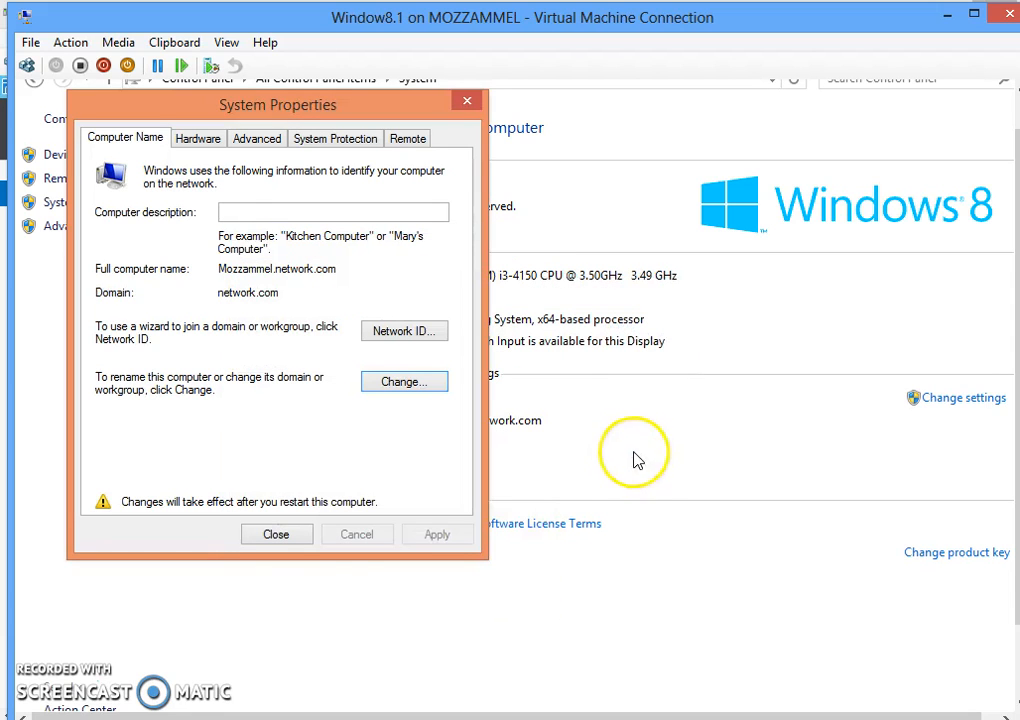
left_click(290, 542)
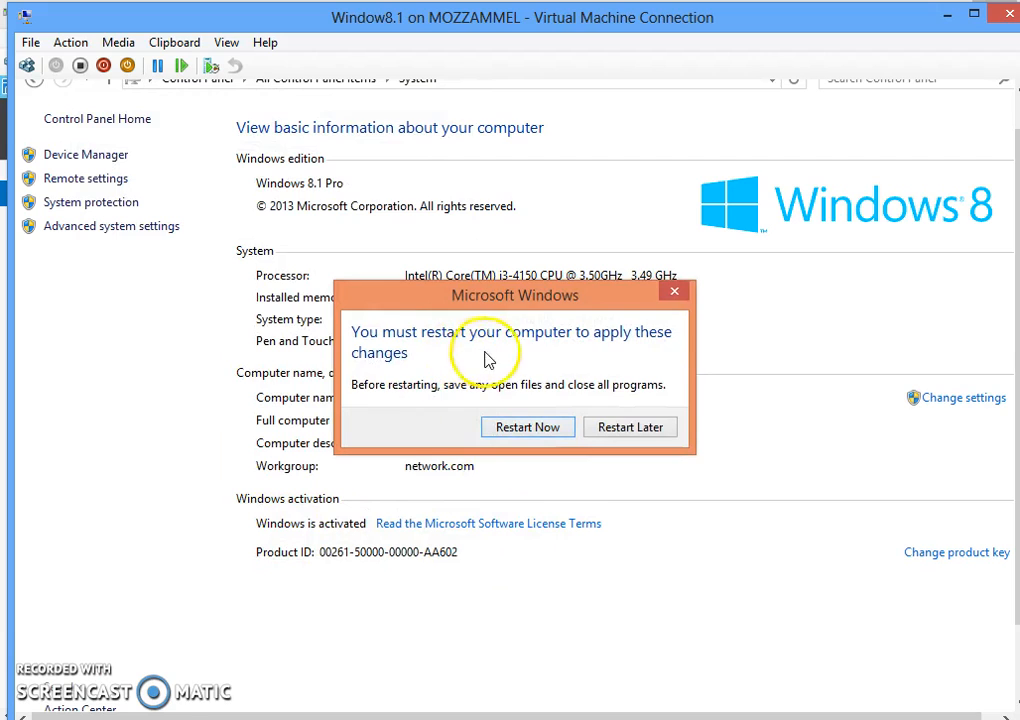
left_click(528, 429)
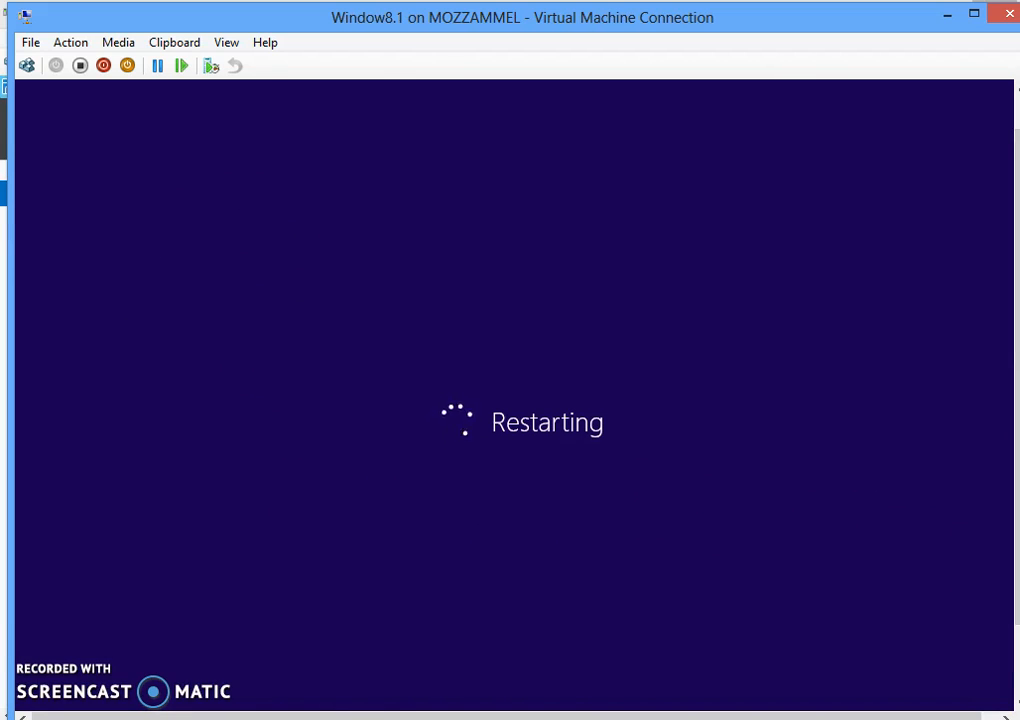
left_click(952, 467)
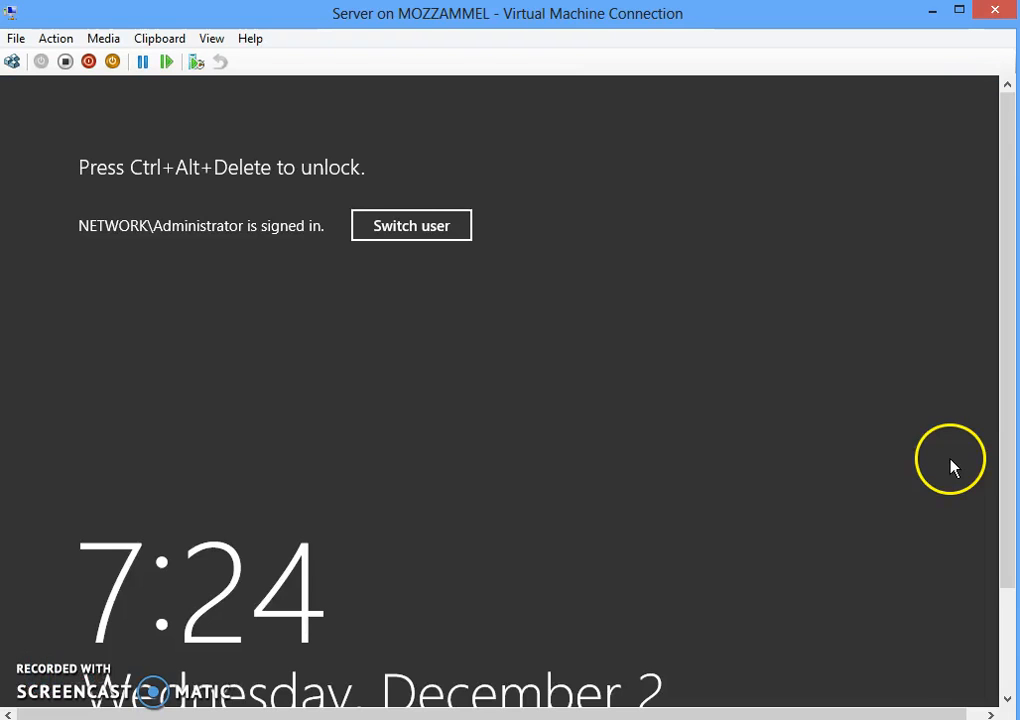
- Sign in to the server as Administrator with the account password
left_click(401, 230)
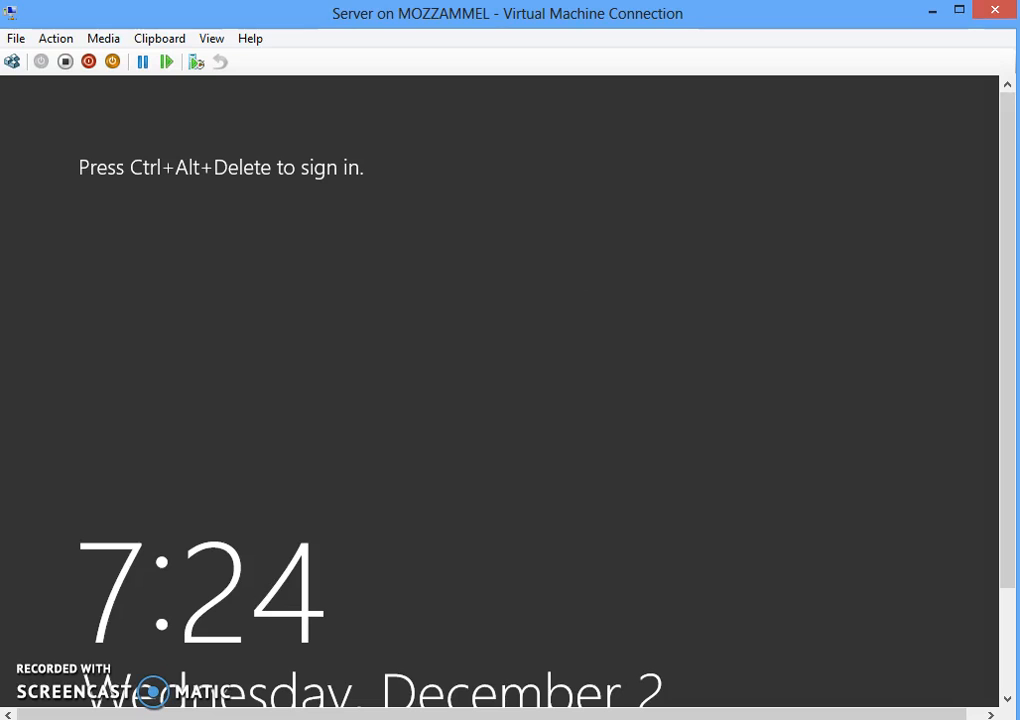
left_click(12, 61)
left_click(423, 353)
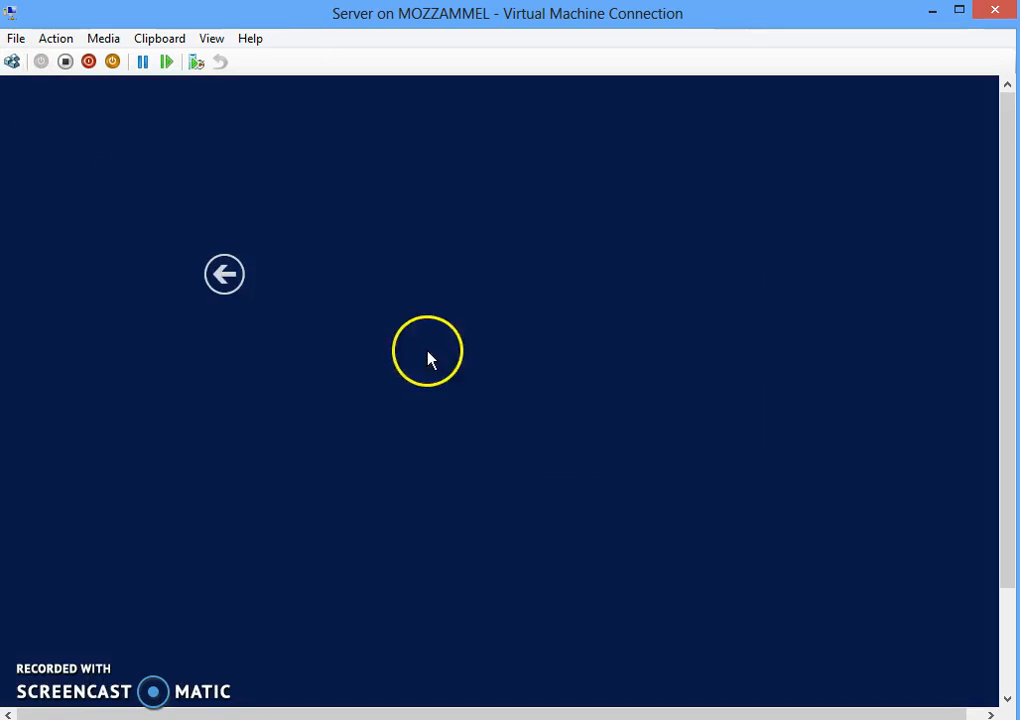
left_click(480, 353)
type("***")
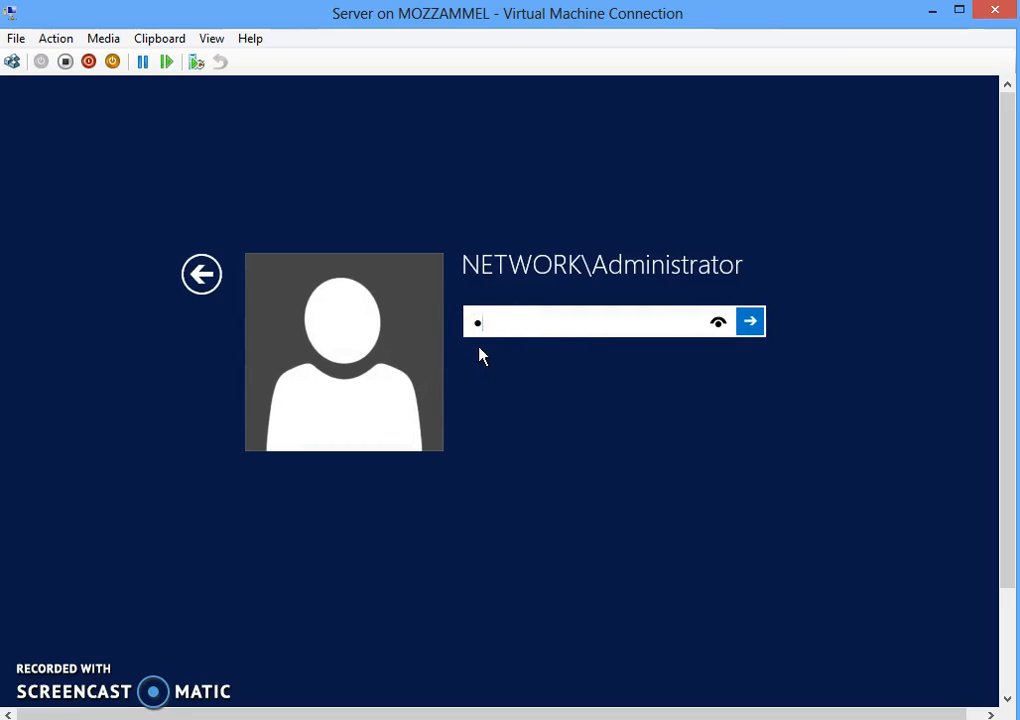
type("****")
key("Return")
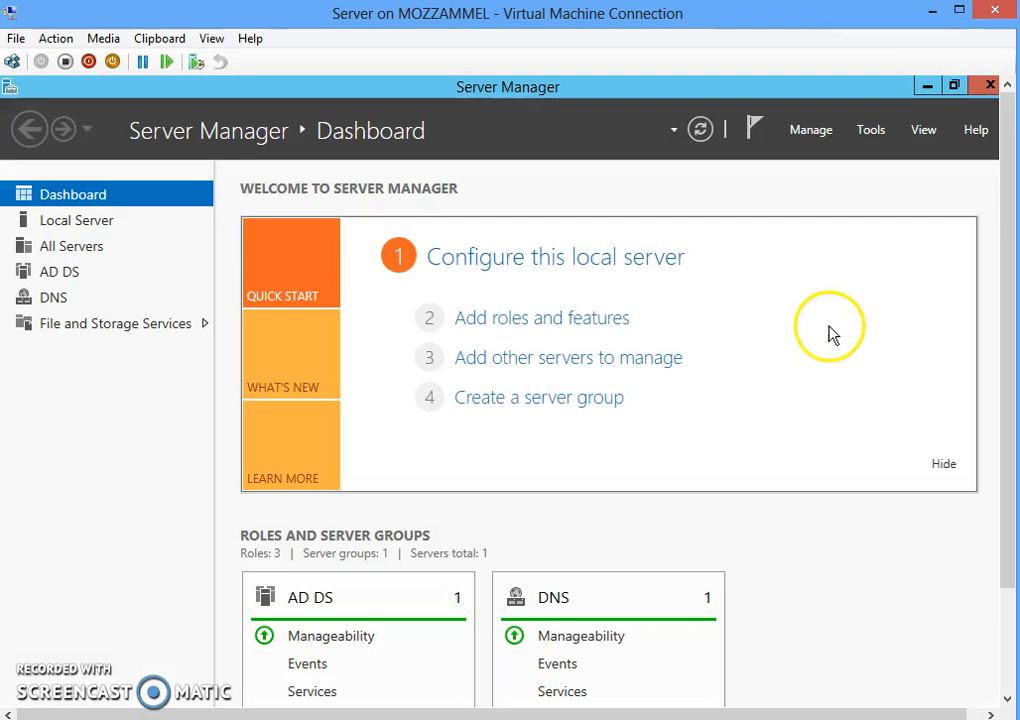
- Launch Active Directory Users and Computers from the Server Manager Tools menu
mouse_move(1006, 323)
left_mouse_down()
mouse_move(1006, 437)
mouse_move(1013, 323)
left_mouse_up()
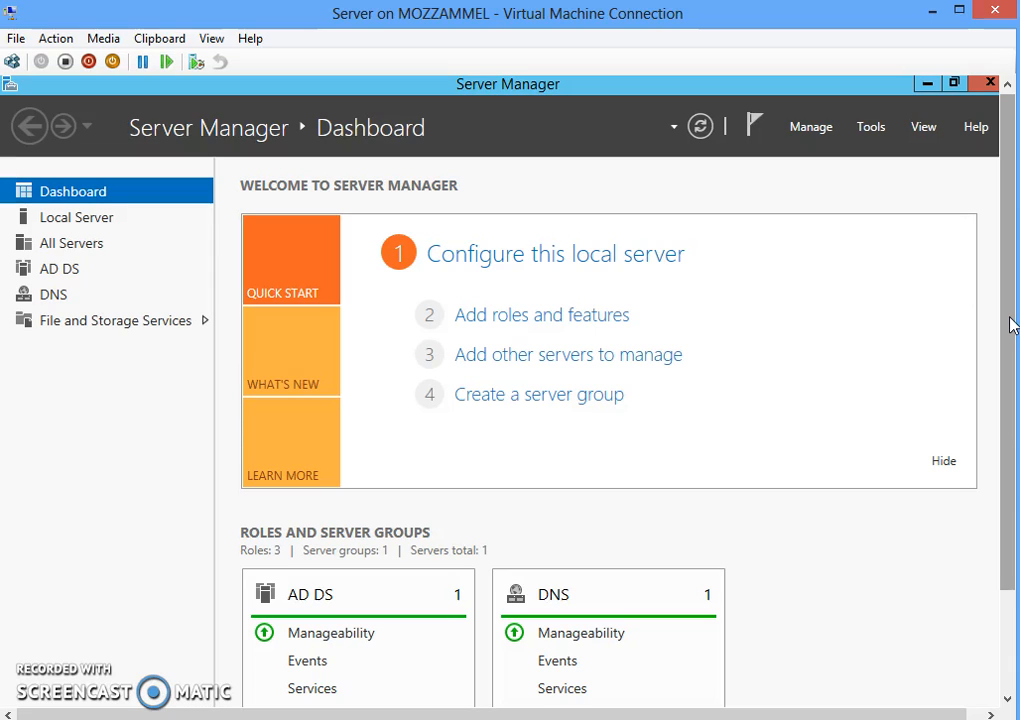
left_click(926, 326)
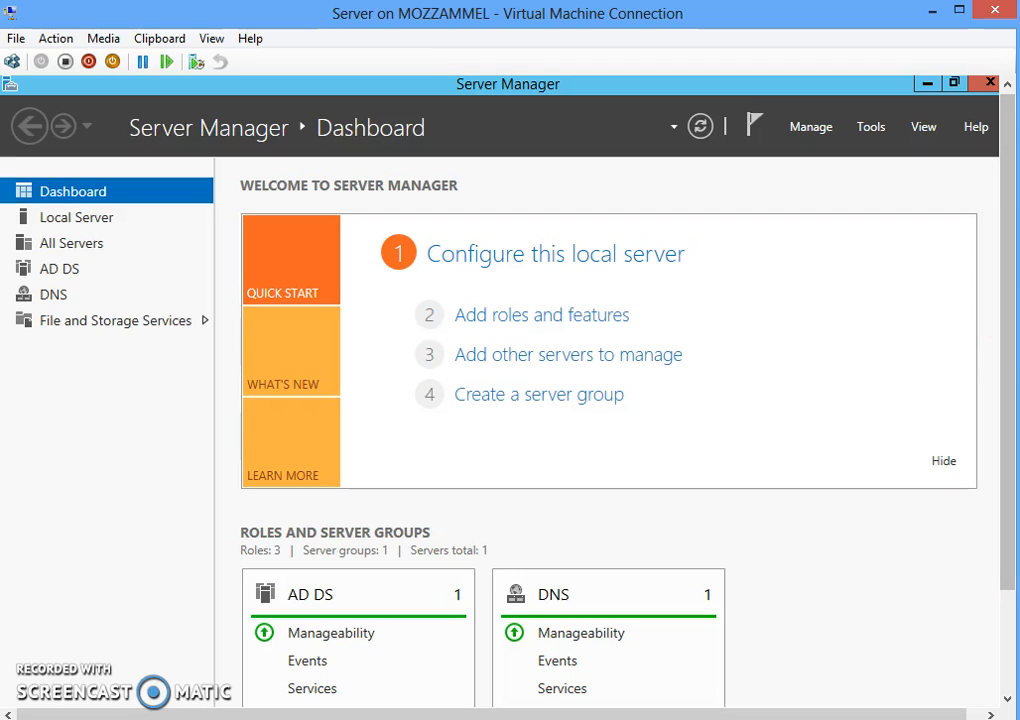
left_click(872, 135)
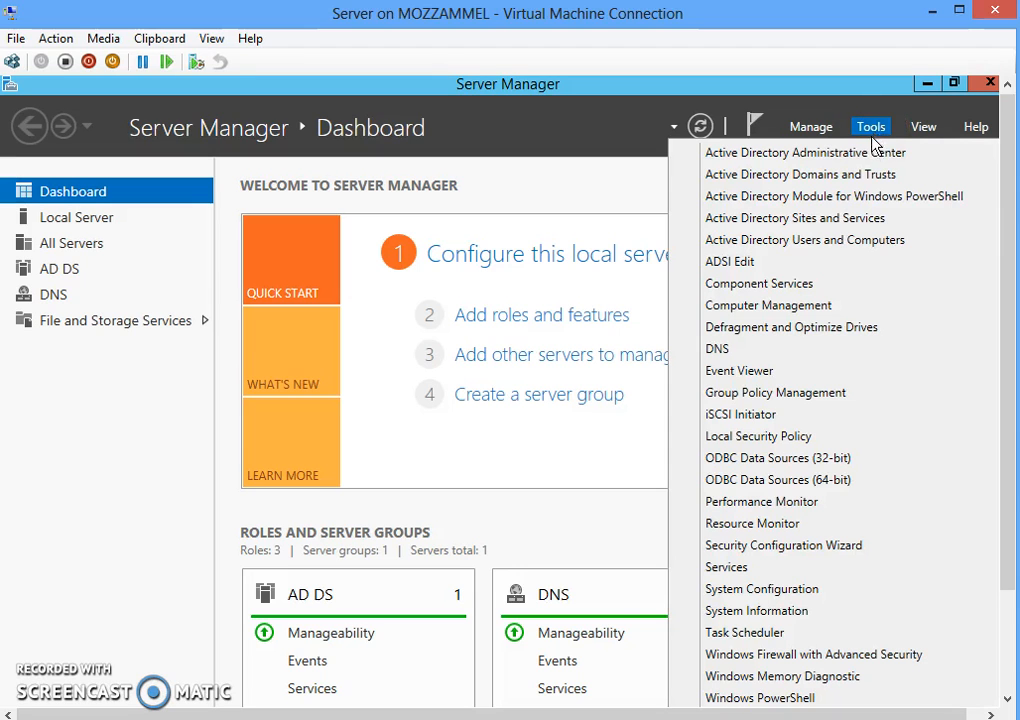
left_click(810, 244)
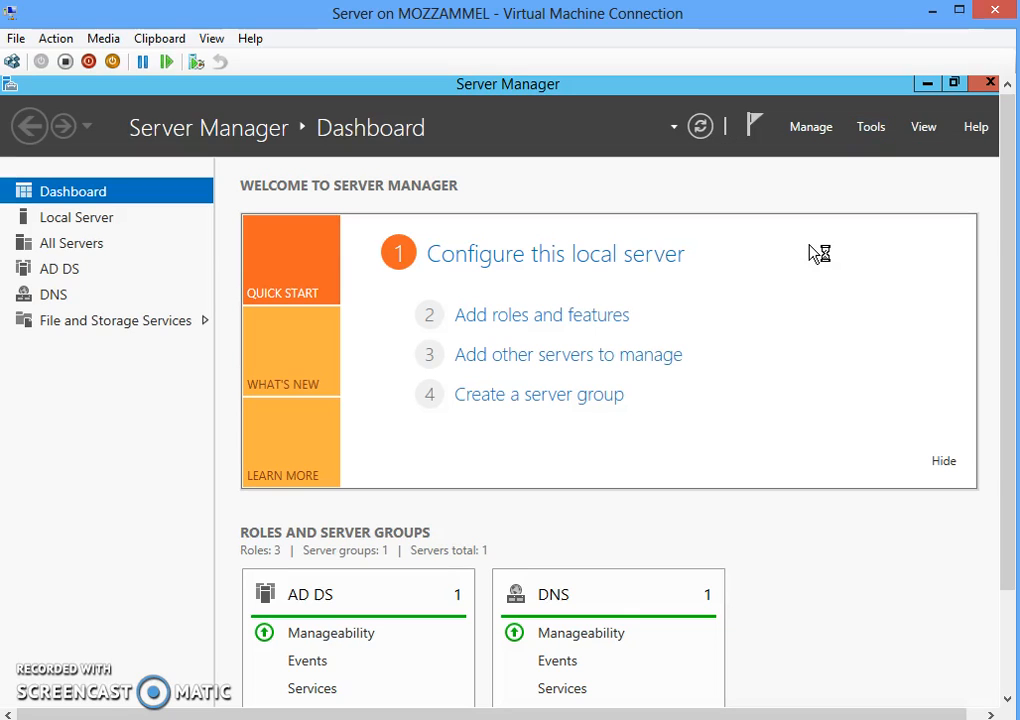
left_click(776, 264)
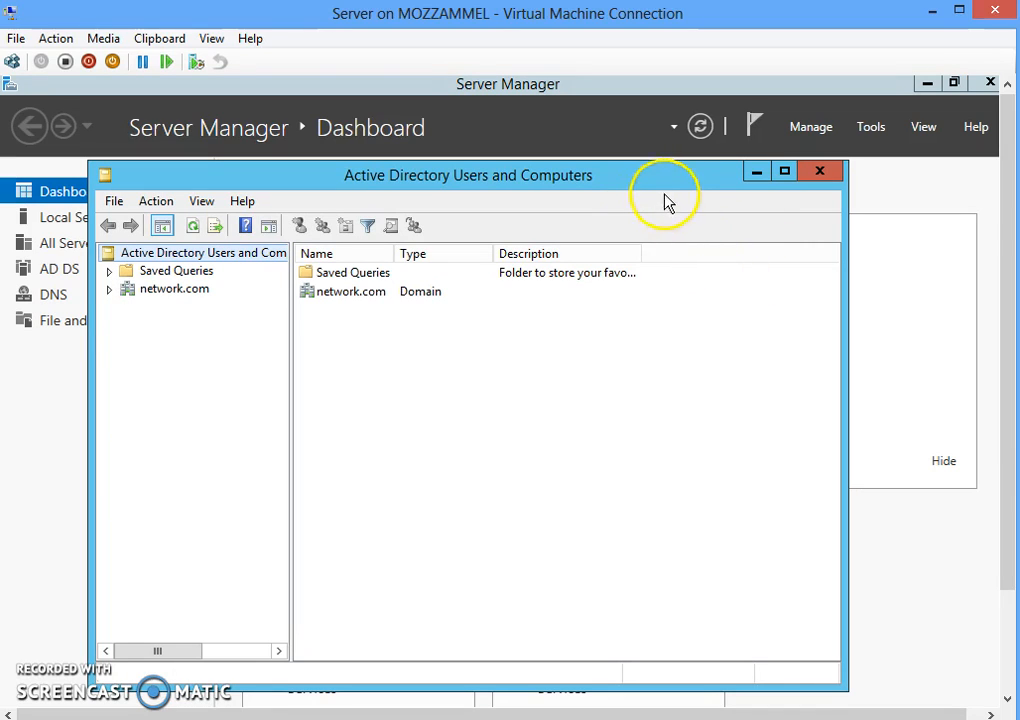
- Expand the network.com domain, view Computers, then list the contents of the Users container
left_click_drag(524, 191, 669, 177)
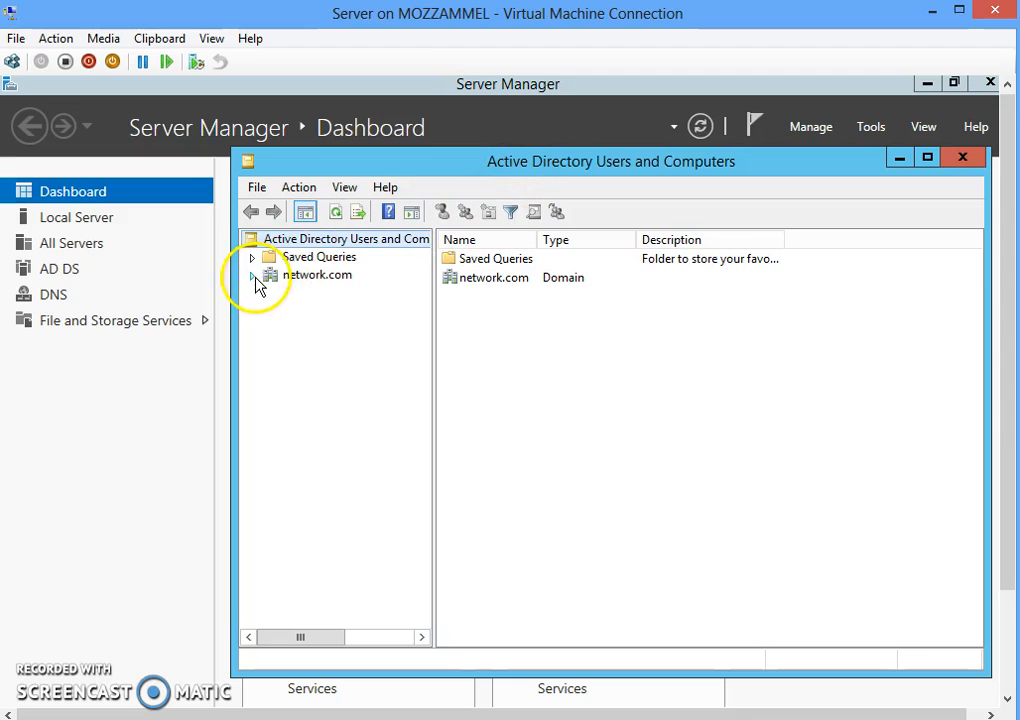
left_click(303, 279)
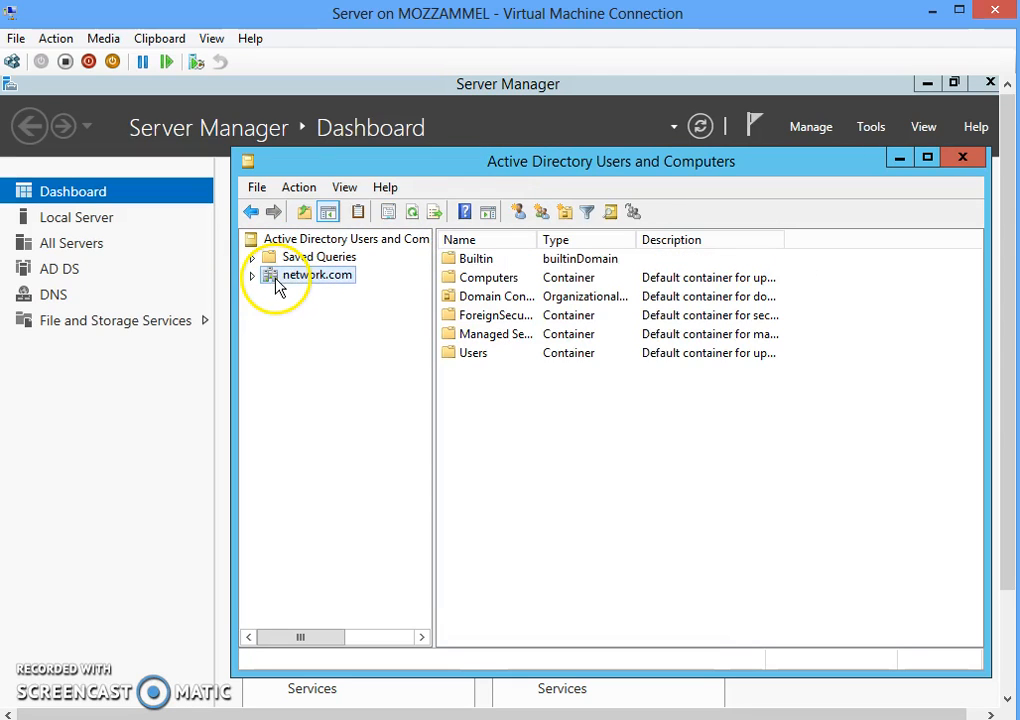
left_click(253, 278)
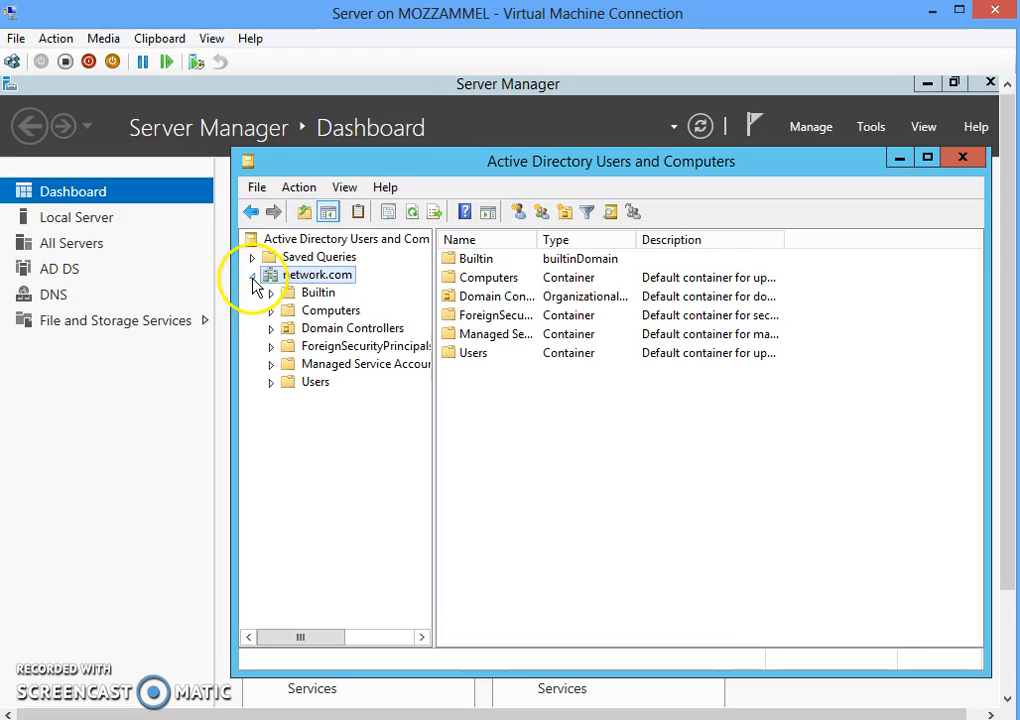
left_click(330, 311)
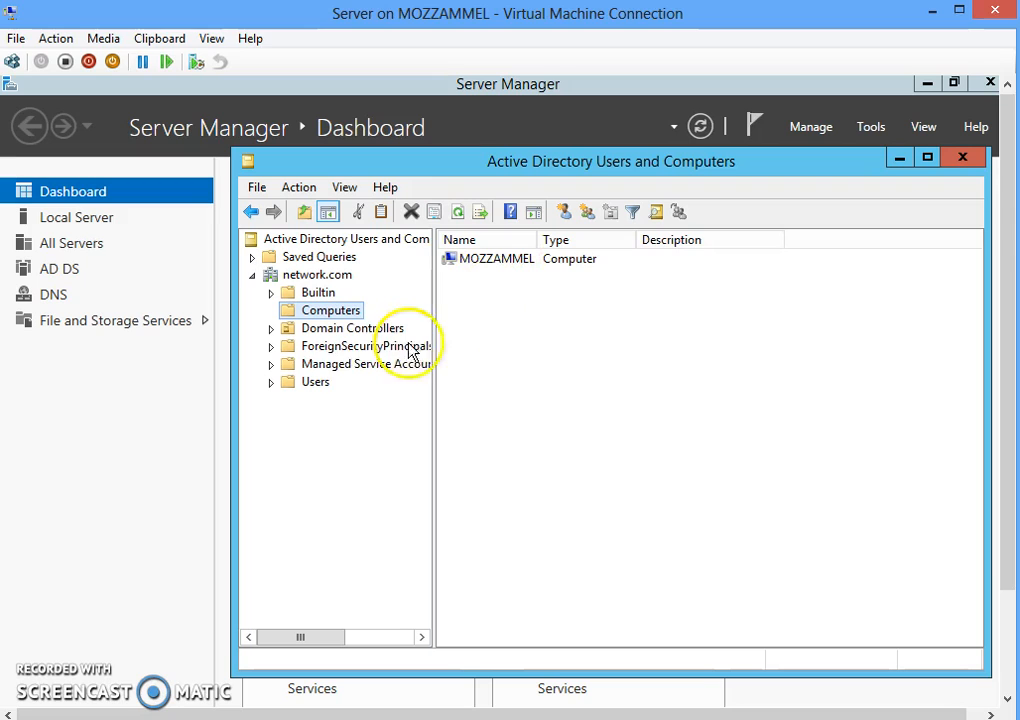
left_click(313, 385)
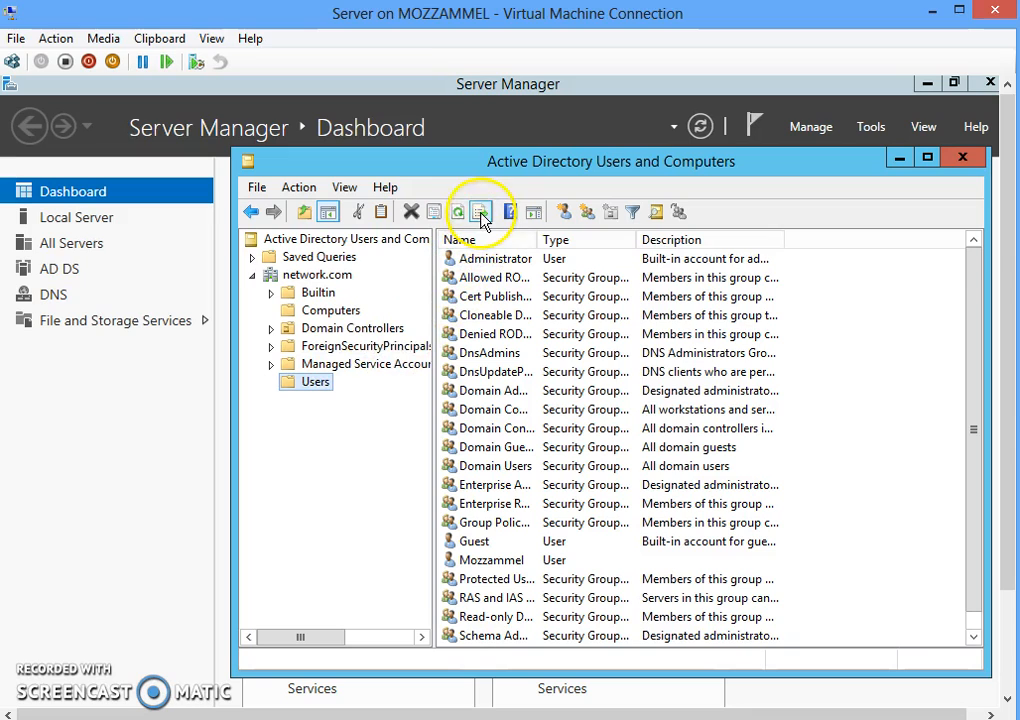
- Open the New User dialog for Users, cancel it, and open it again
left_click(561, 220)
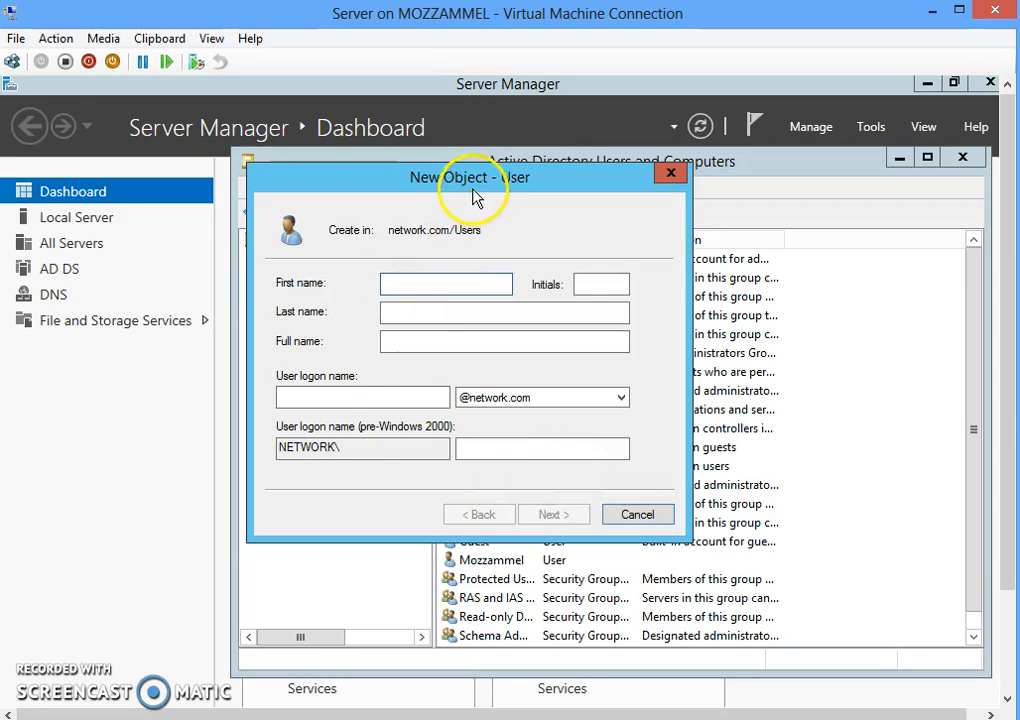
left_click(707, 237)
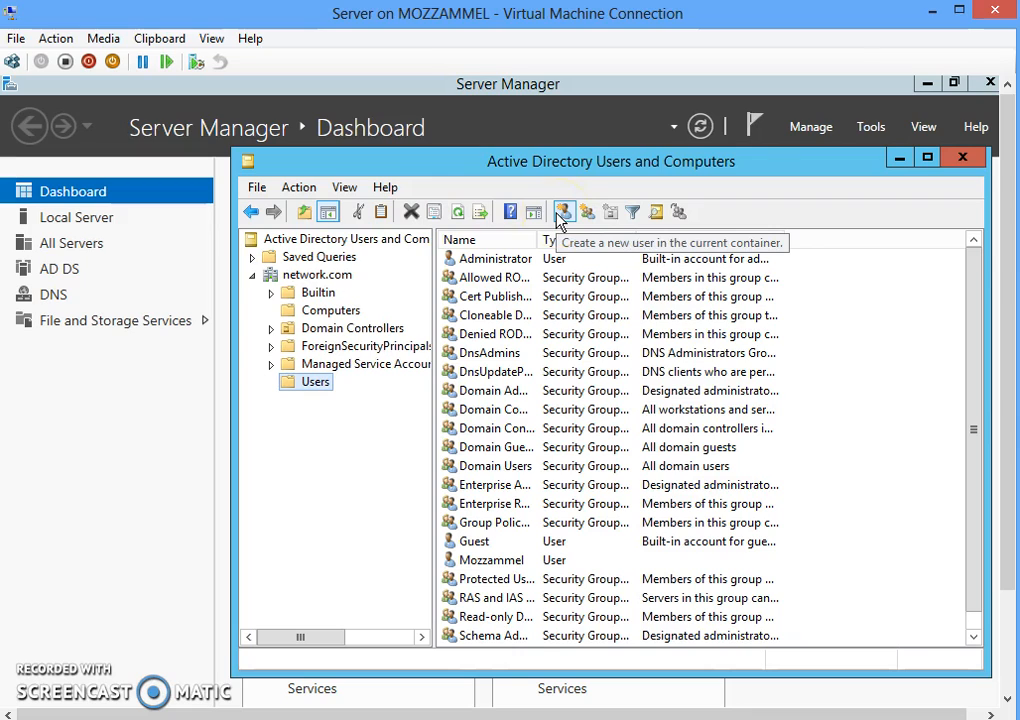
left_click(587, 221)
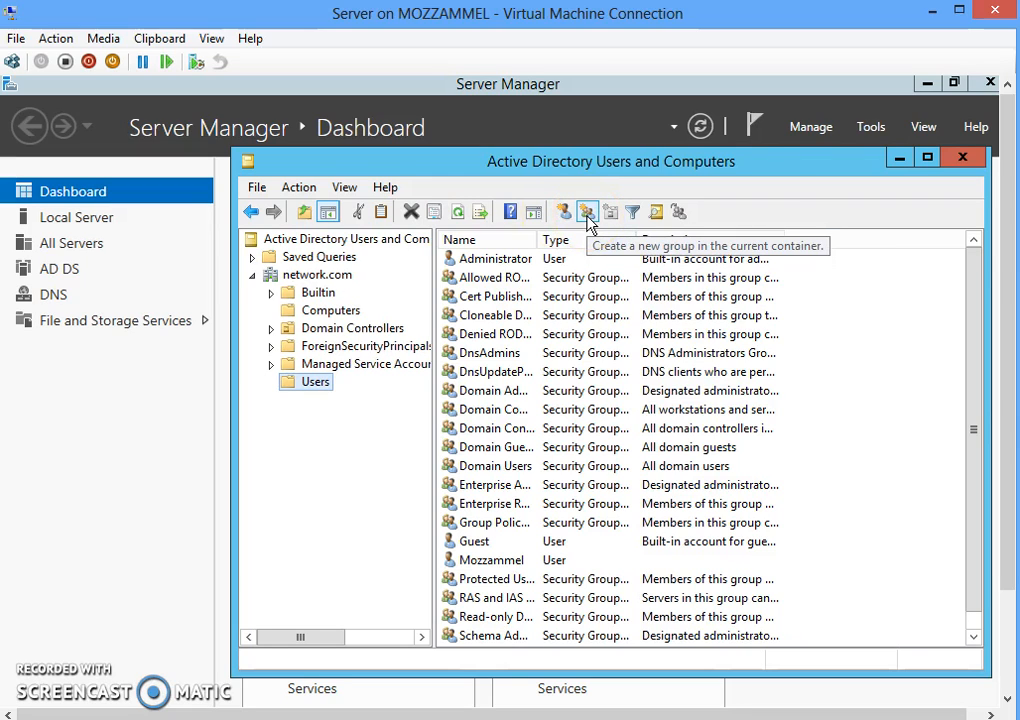
left_click(565, 215)
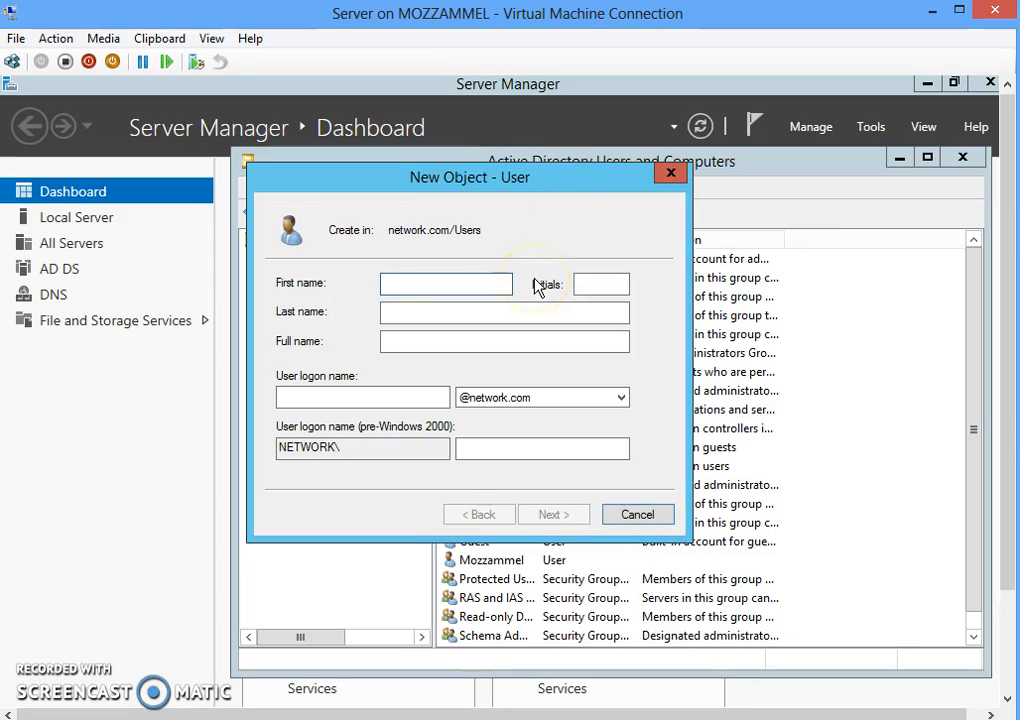
- Enter the new user's first name and user logon name, then continue to the password page
type("Rafi")
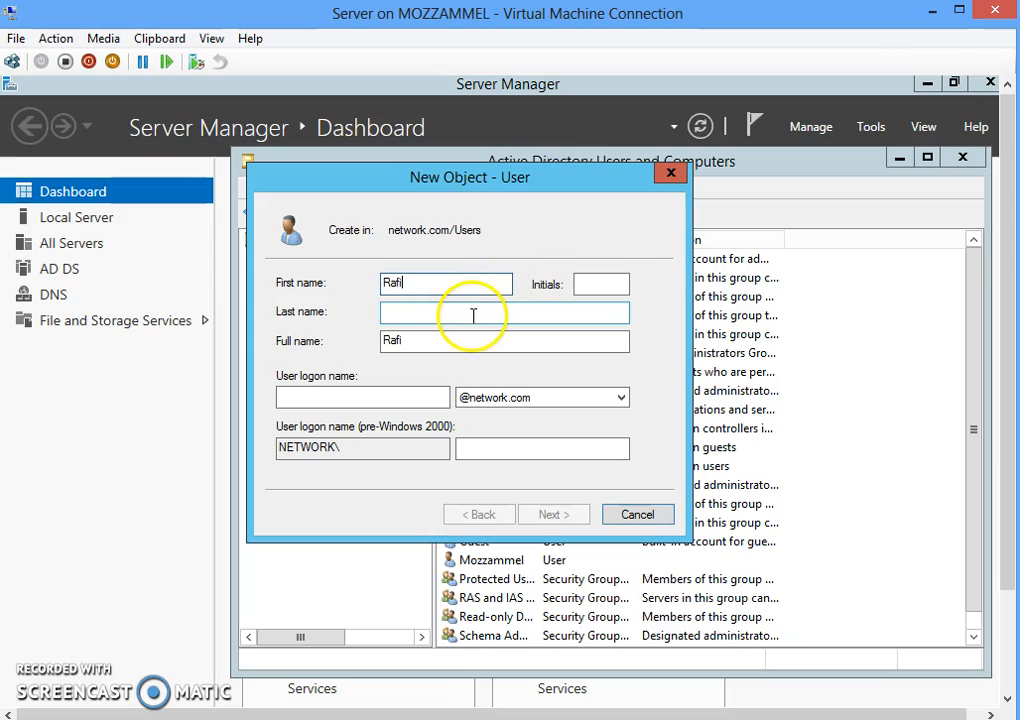
left_click(364, 396)
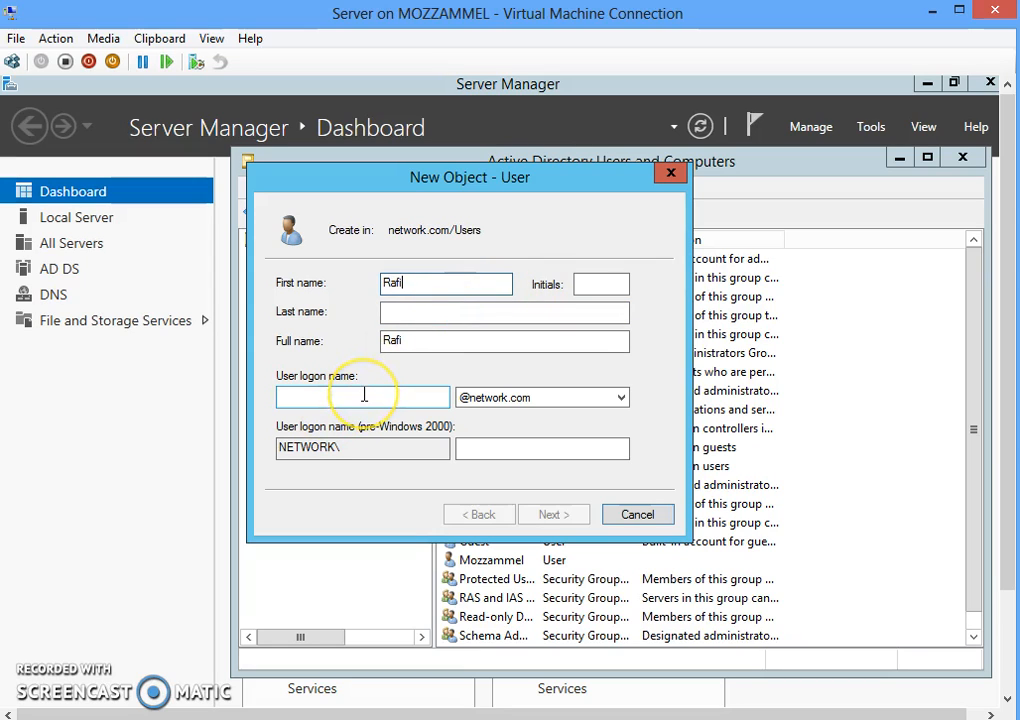
left_click(364, 396)
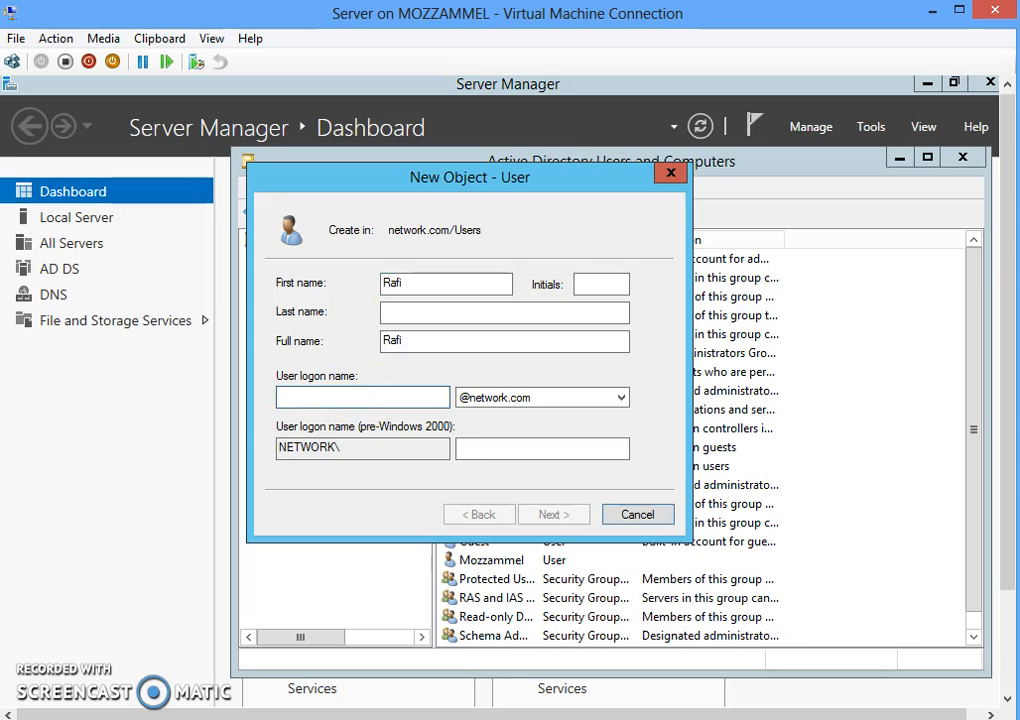
type("Rafi")
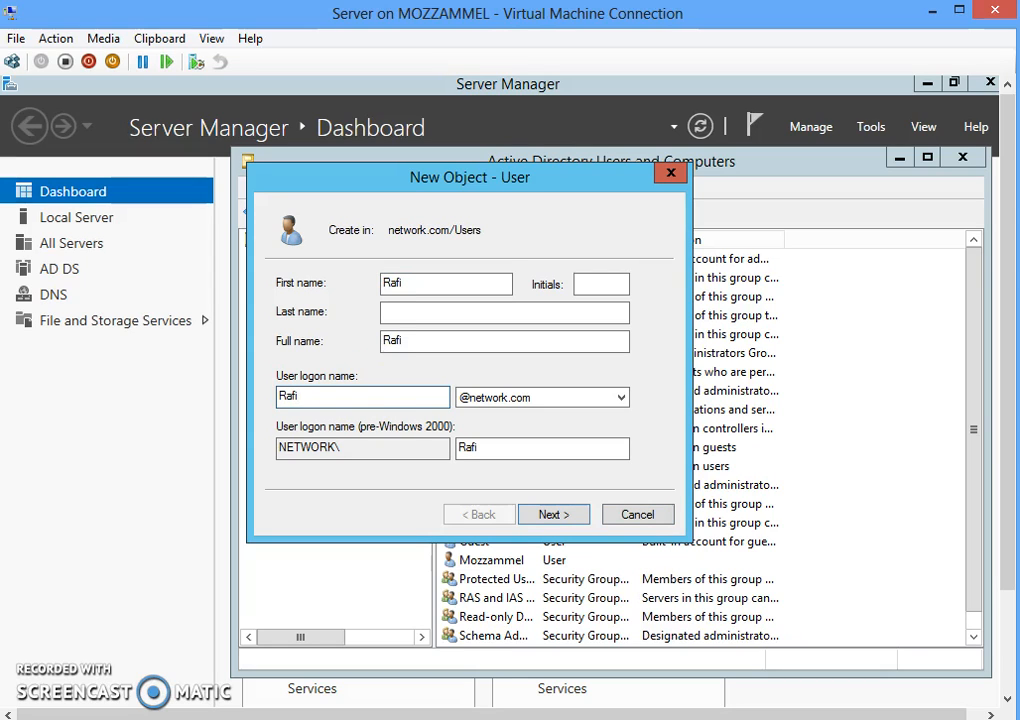
left_click(566, 526)
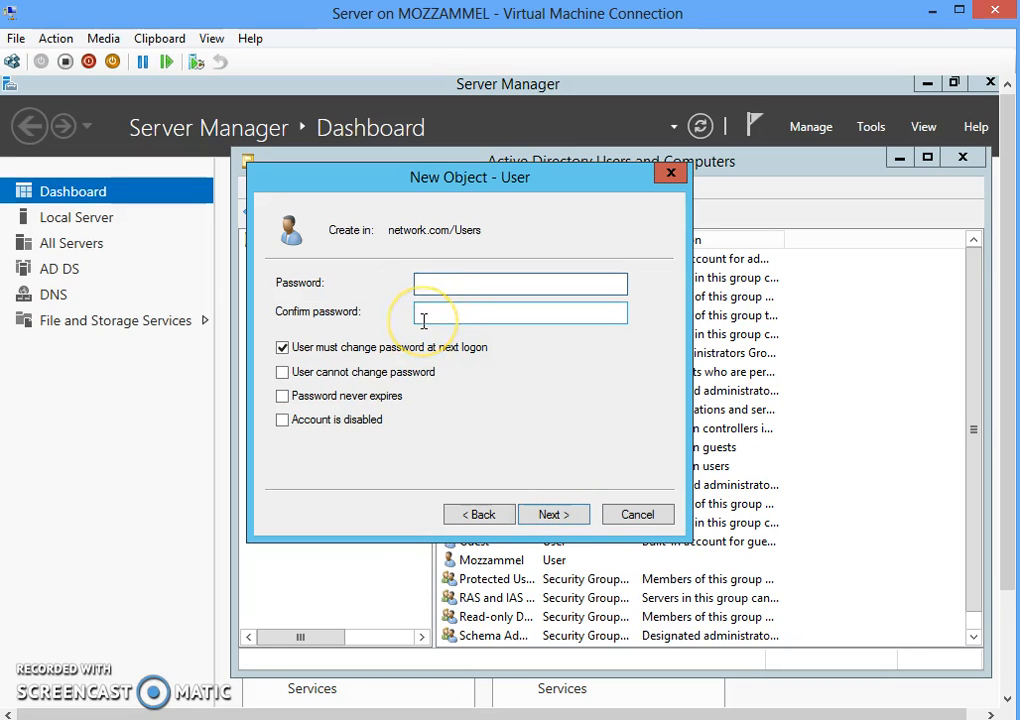
- Set and confirm the user's password, turn off forced change at next logon, and finish
type("P")
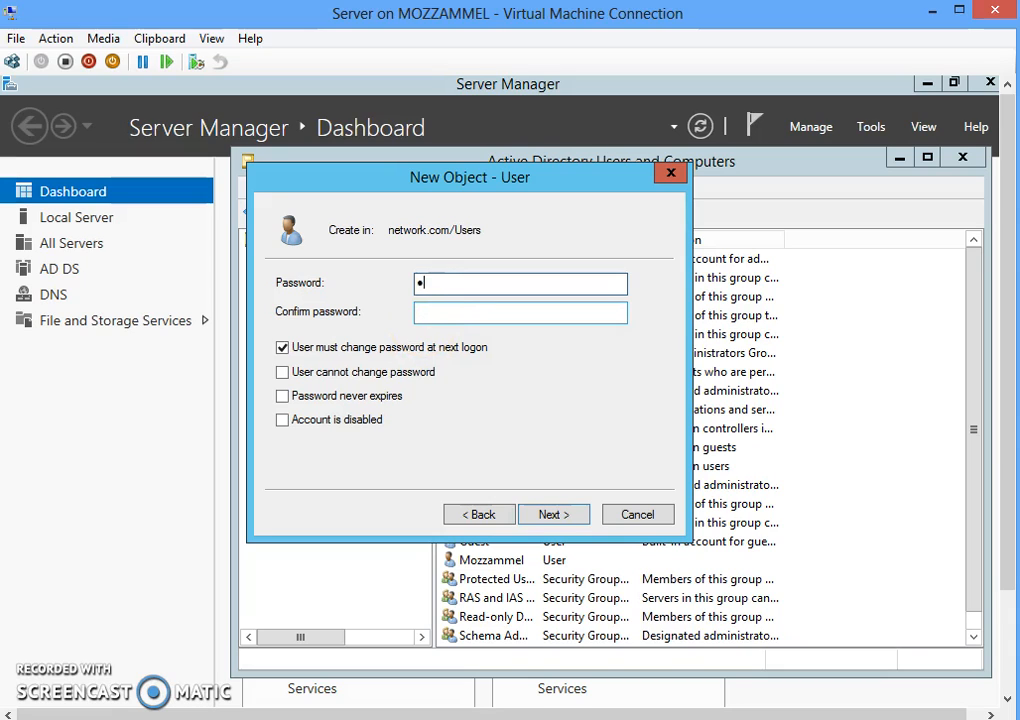
type("assw")
left_click(446, 315)
type("P")
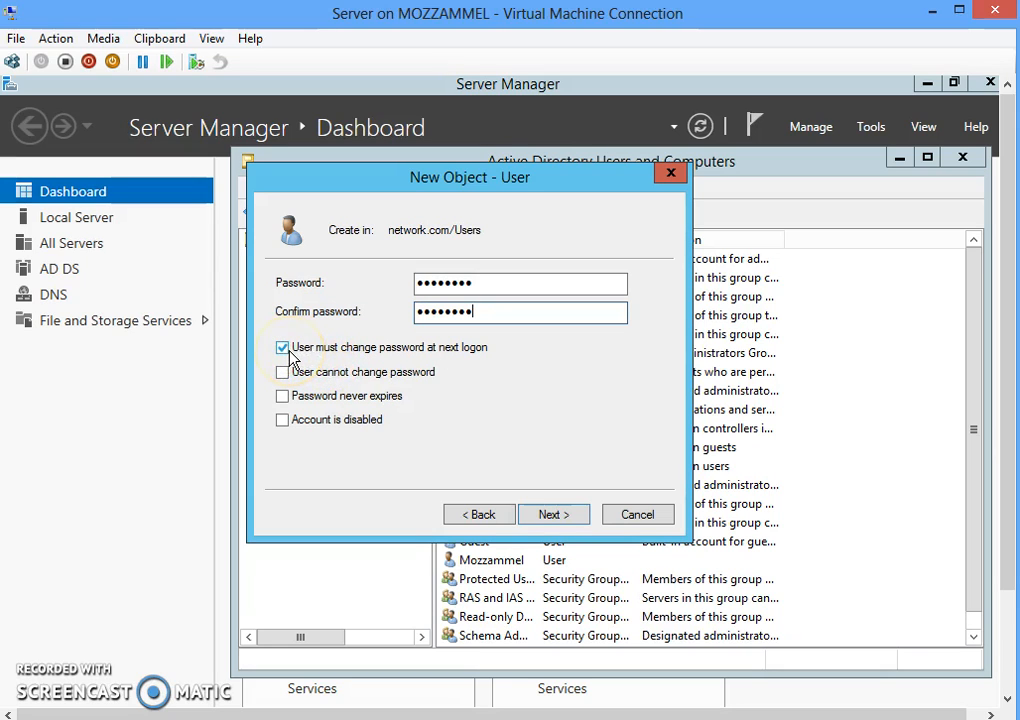
left_click(283, 348)
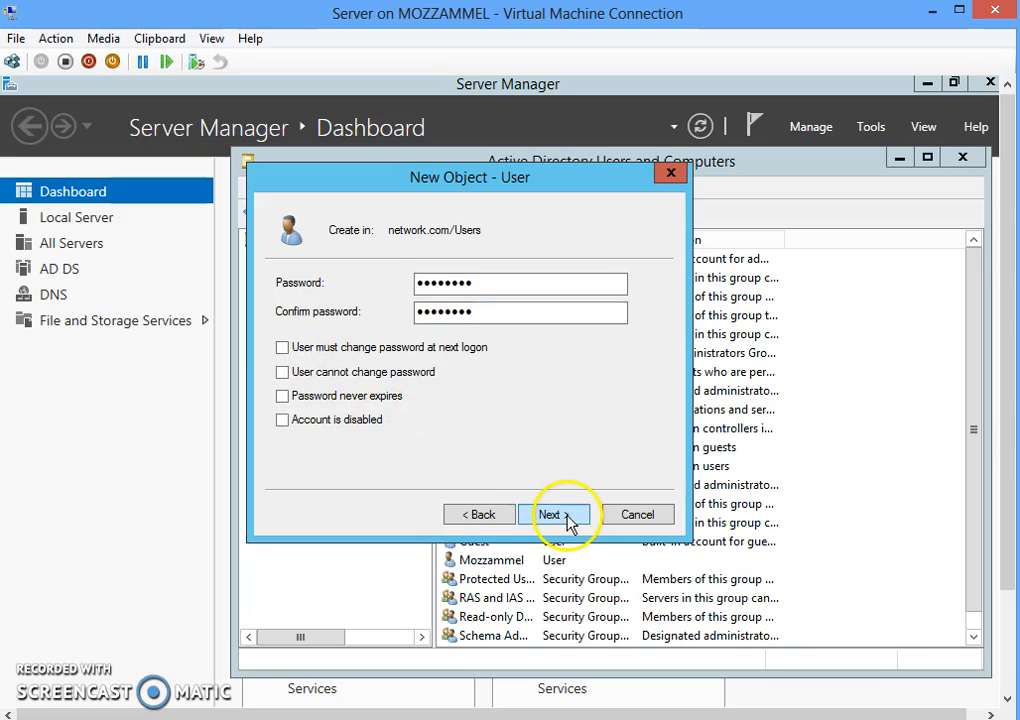
left_click(551, 515)
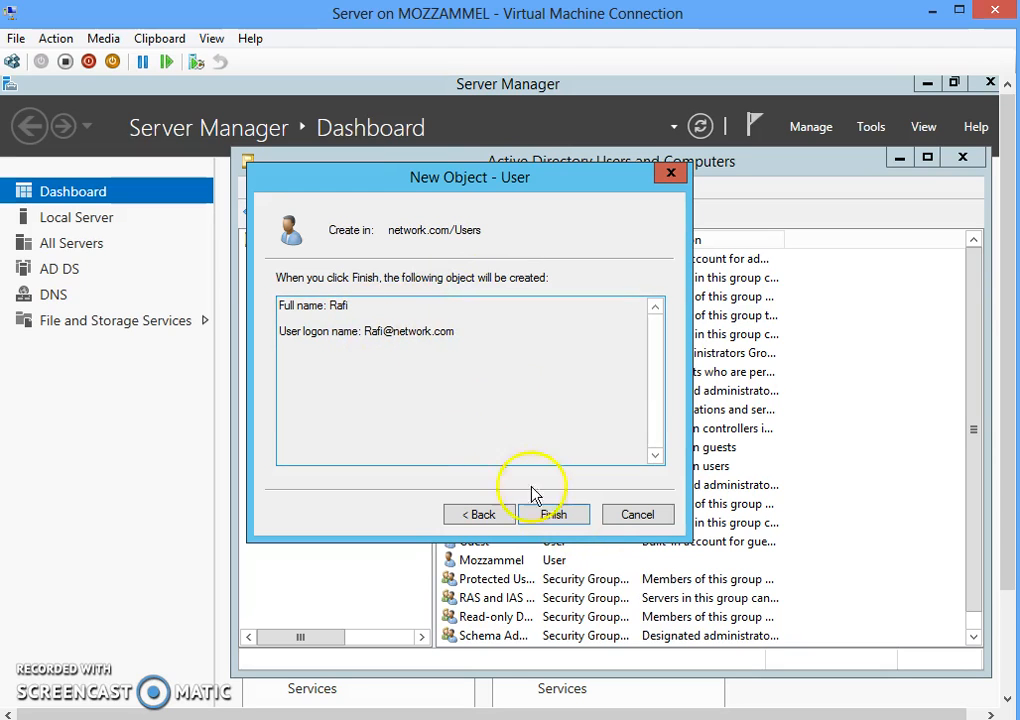
left_click(563, 519)
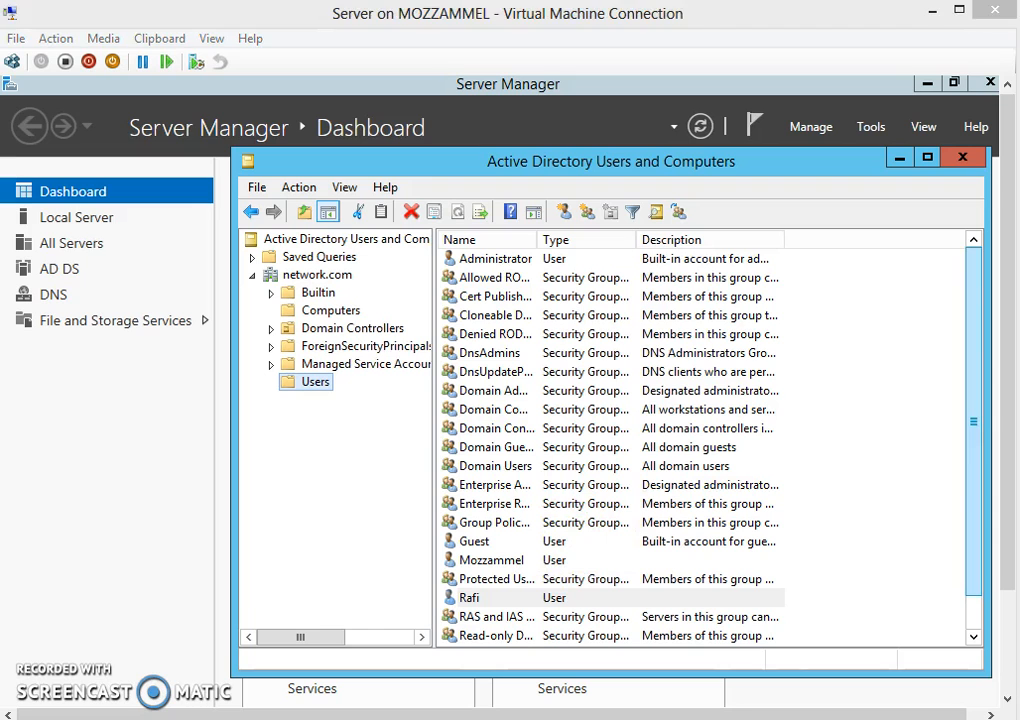
- Bring the Window8.1 VM forward, leave the lock screen and choose Other user
mouse_move(1018, 514)
left_click(948, 585)
left_click(944, 594)
left_click(523, 333)
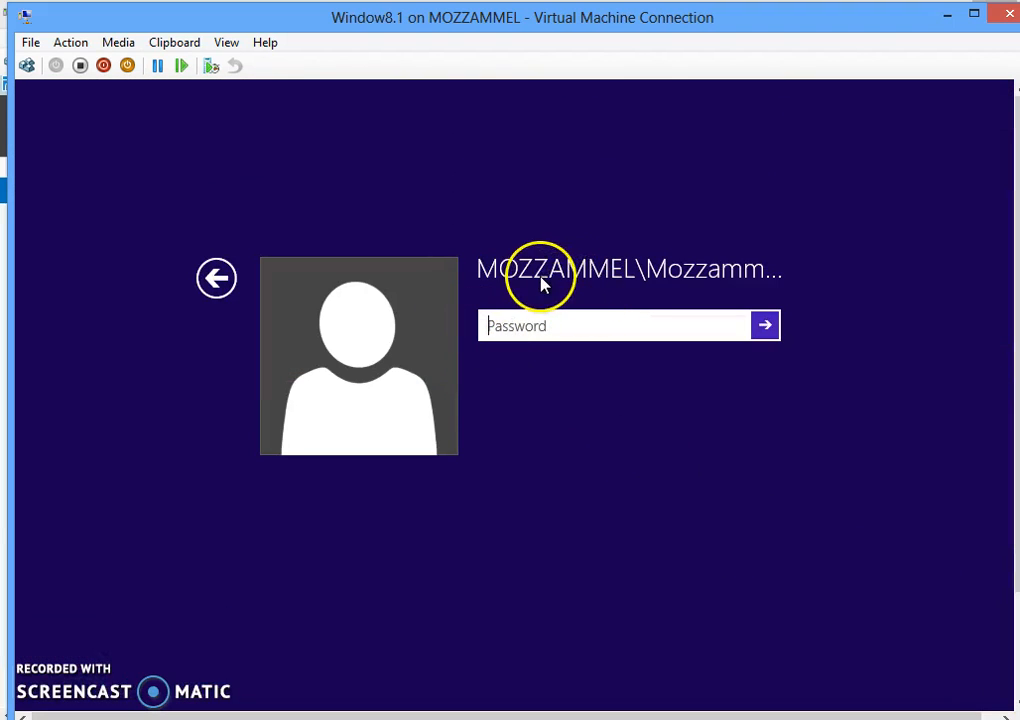
left_click(720, 279)
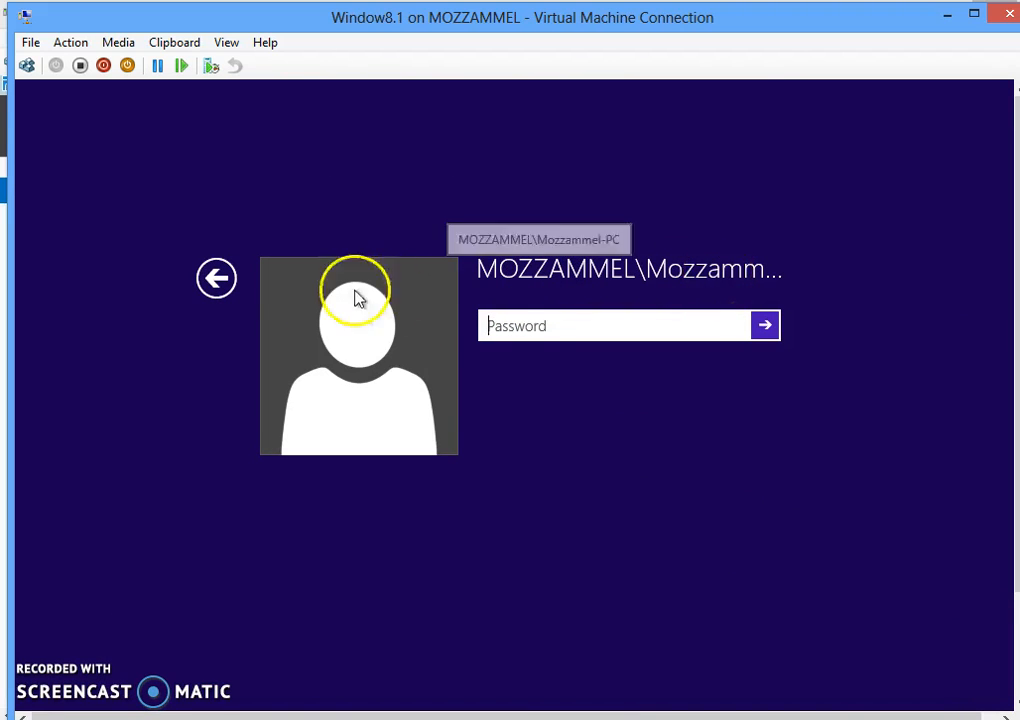
left_click(226, 283)
left_click(683, 403)
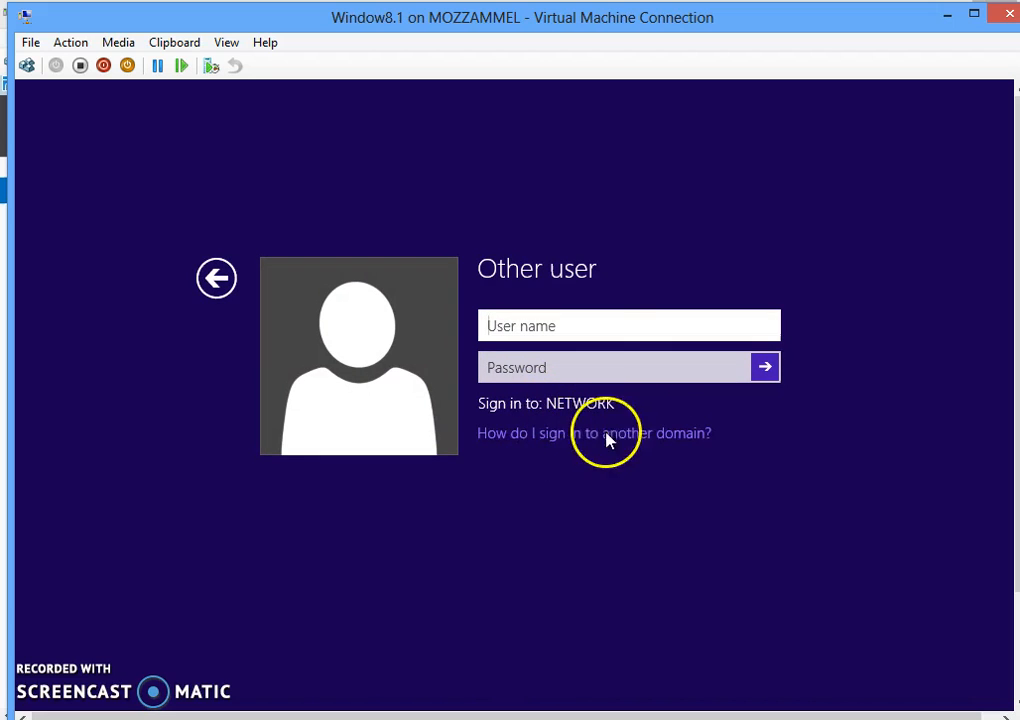
- Enter the new user's NETWORK domain user name and password and submit the sign-in
left_click(540, 326)
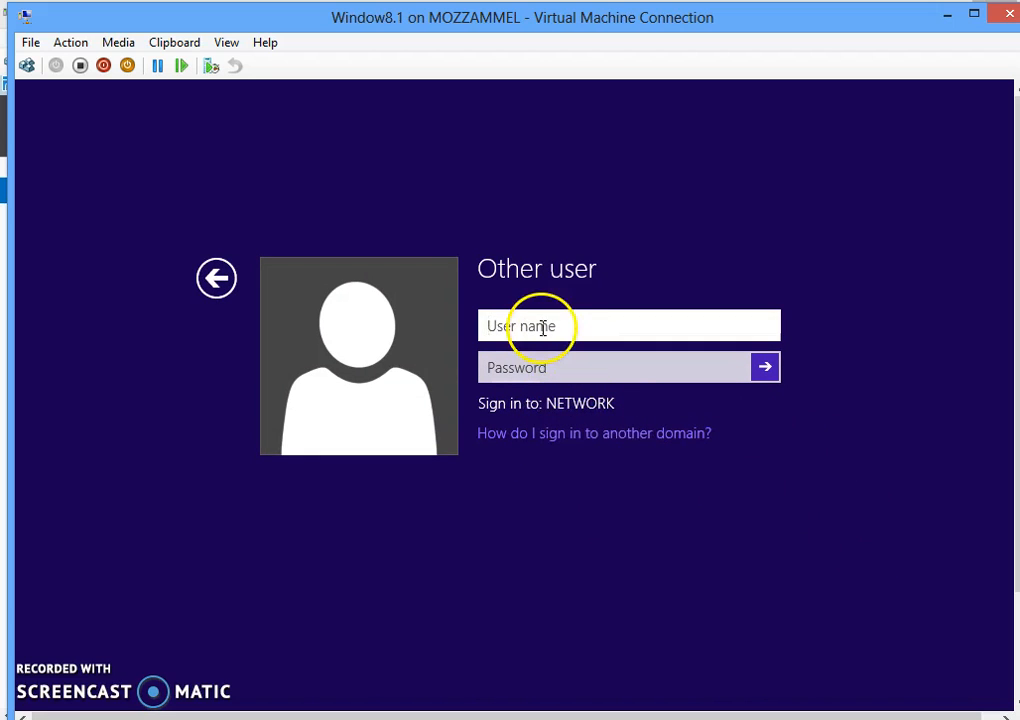
type("Rafi")
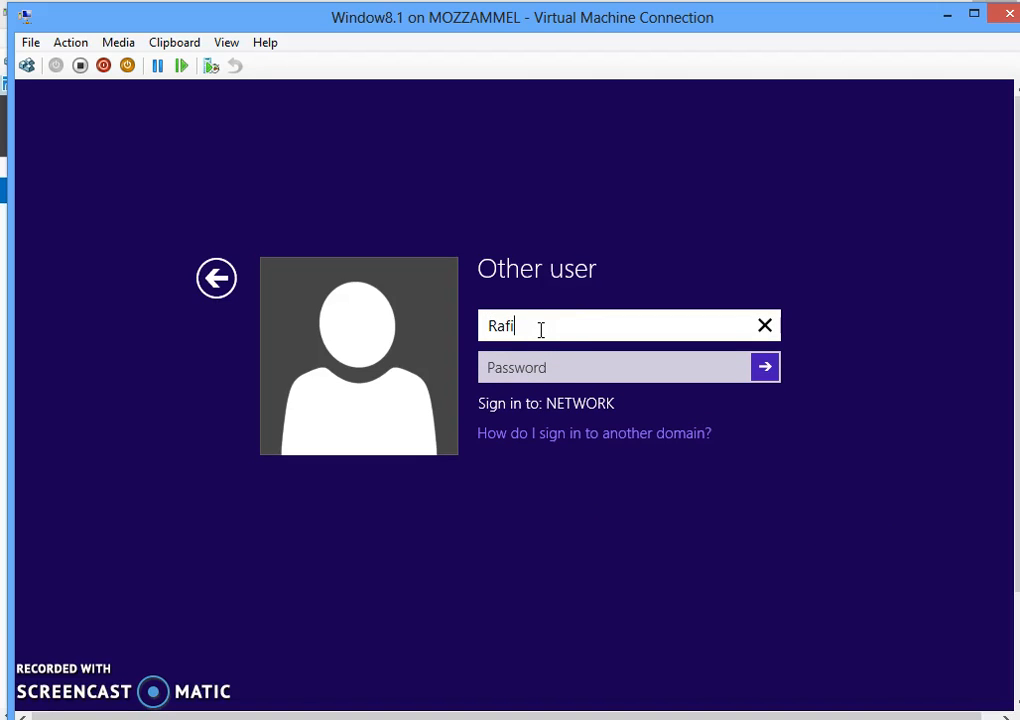
left_click(541, 367)
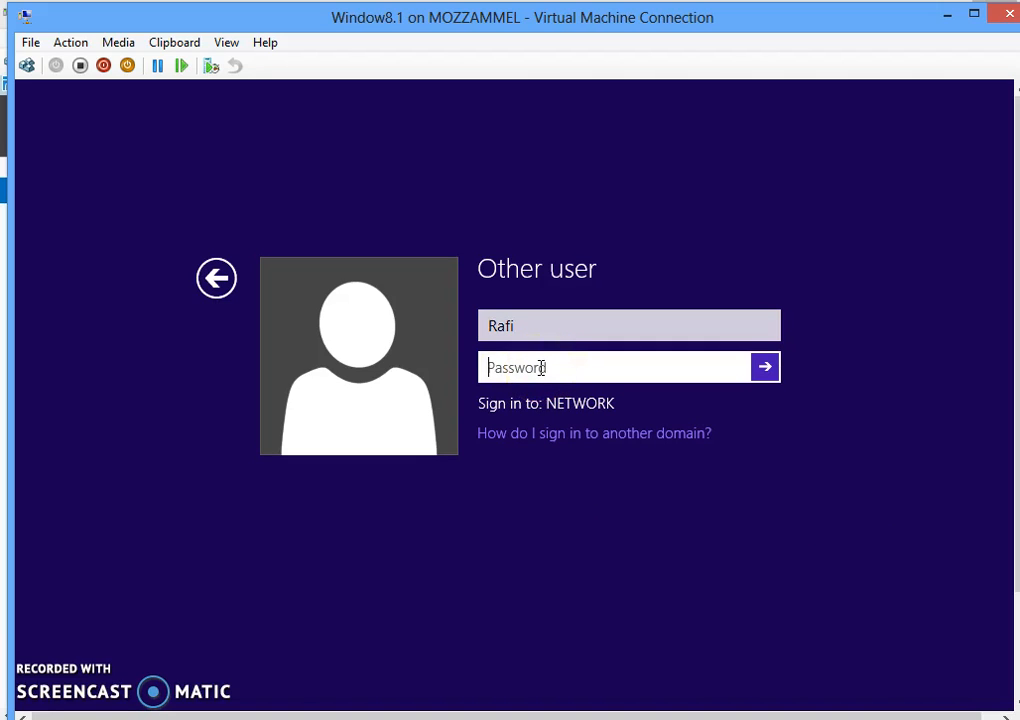
type("1")
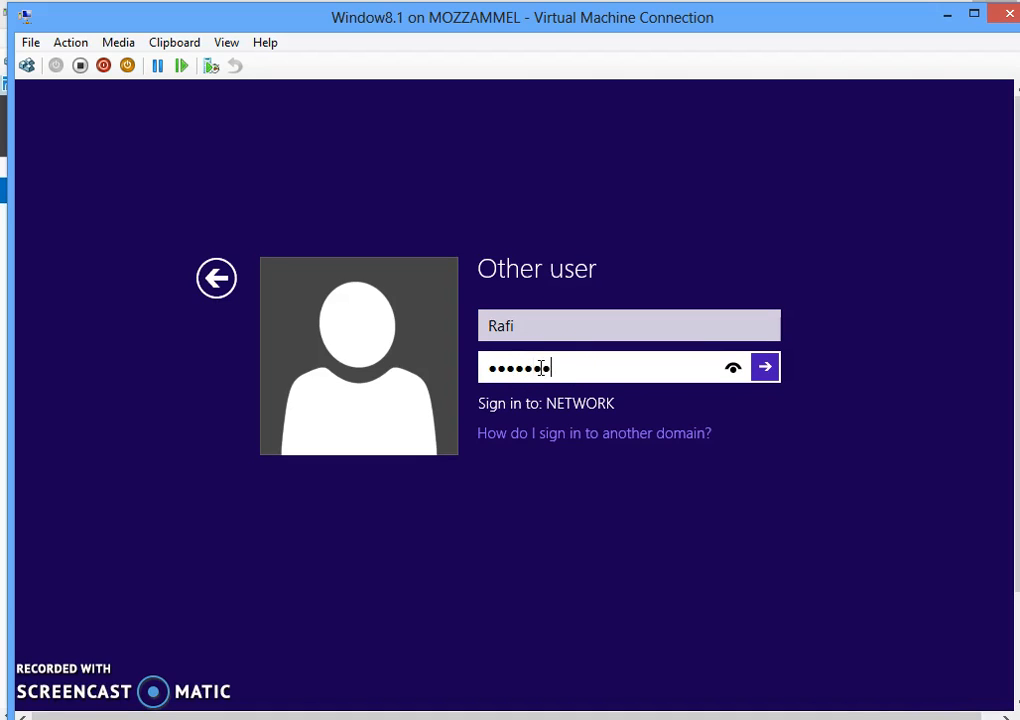
left_click(765, 367)
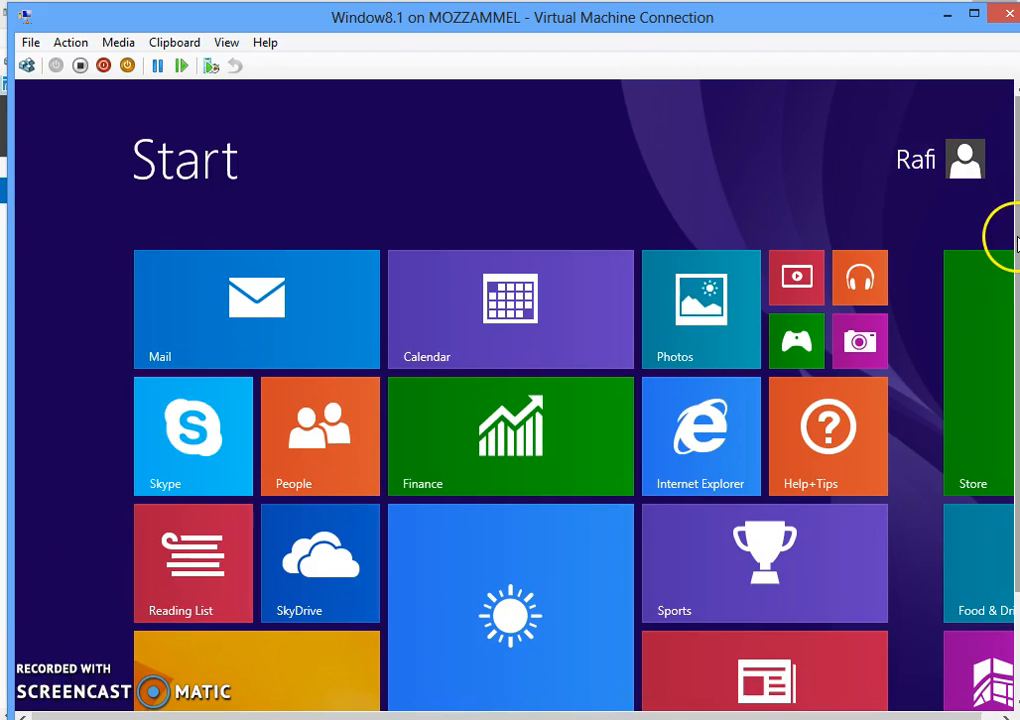
- Open the Desktop tile and scroll the VM window to show the taskbar with network.com
scroll(1015, 240, "down", 2)
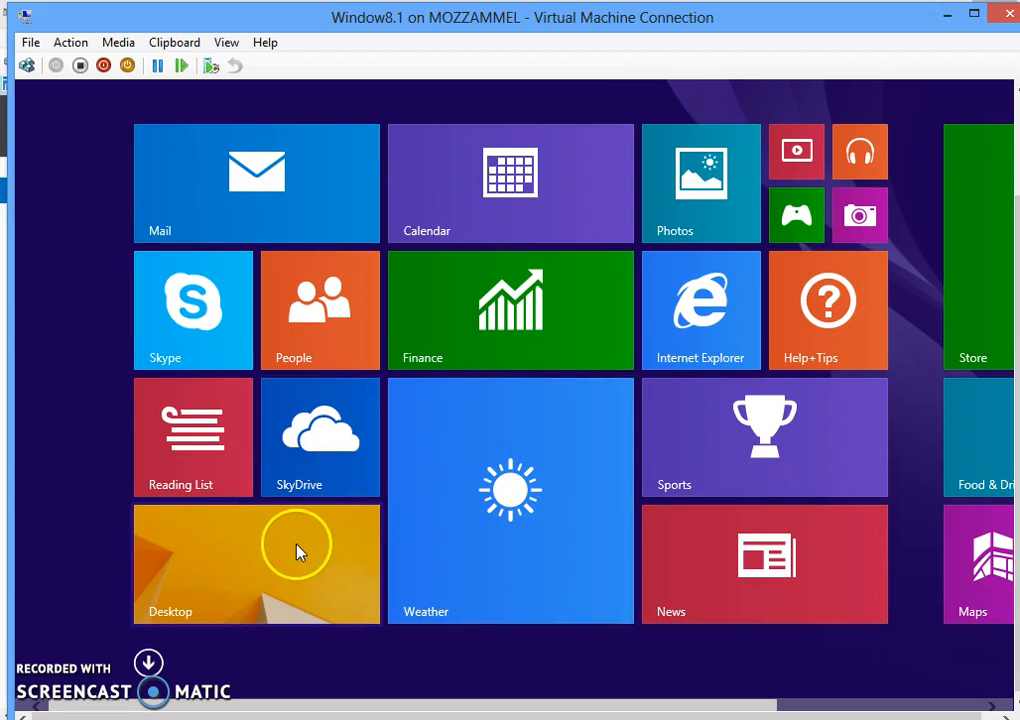
left_click(276, 566)
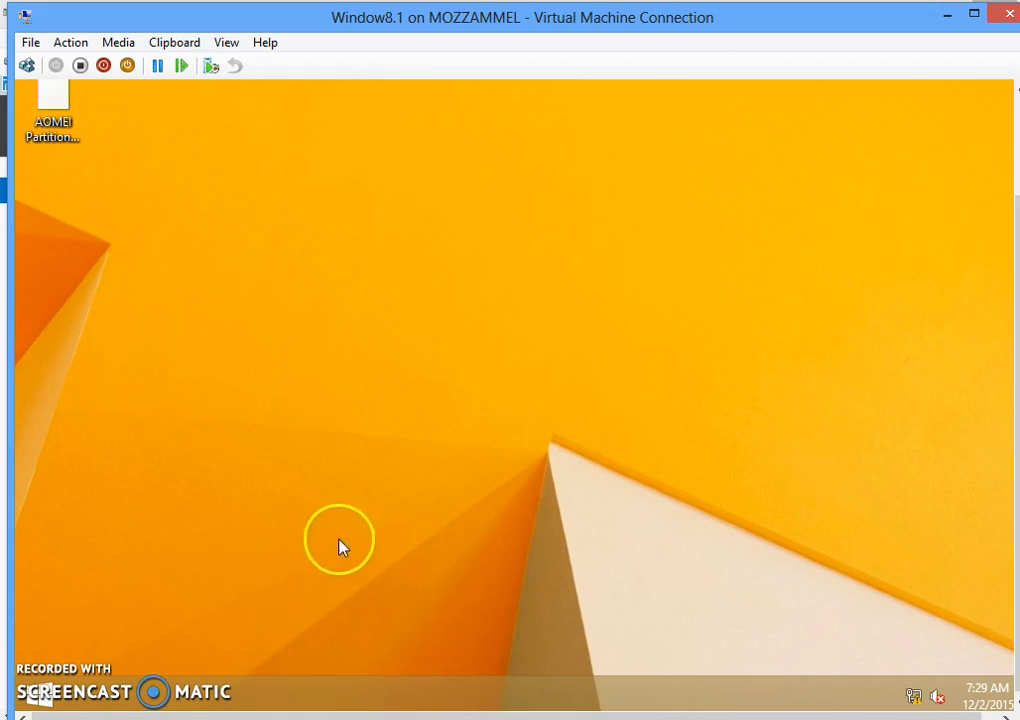
left_click_drag(1016, 411, 1019, 307)
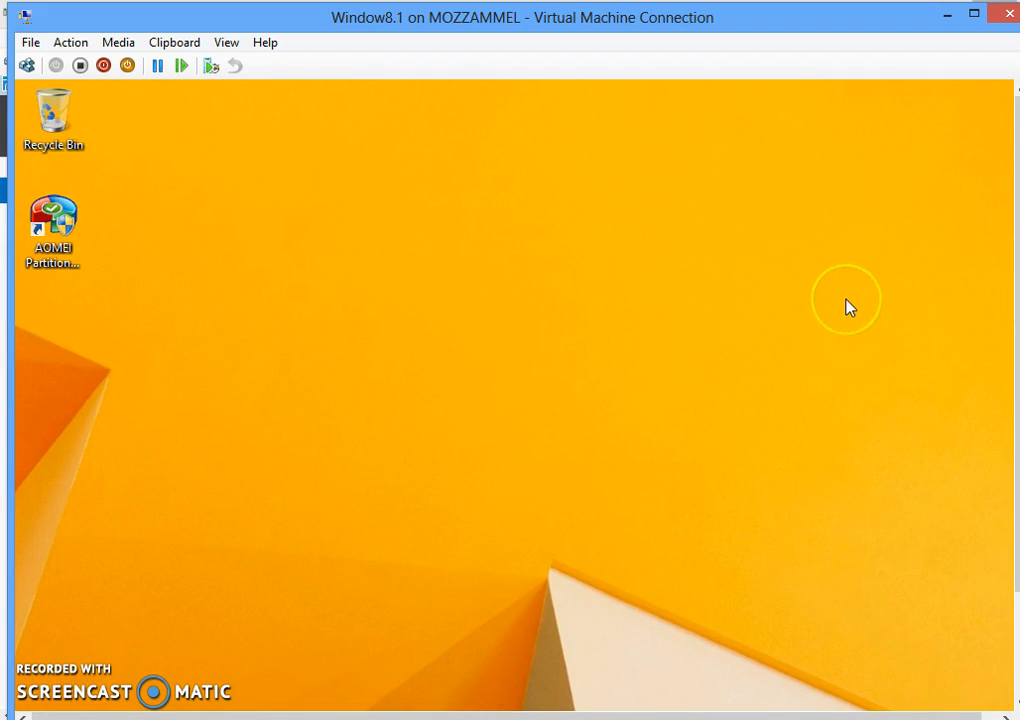
left_click(908, 287)
left_click(1016, 285)
left_click_drag(1016, 285, 1000, 428)
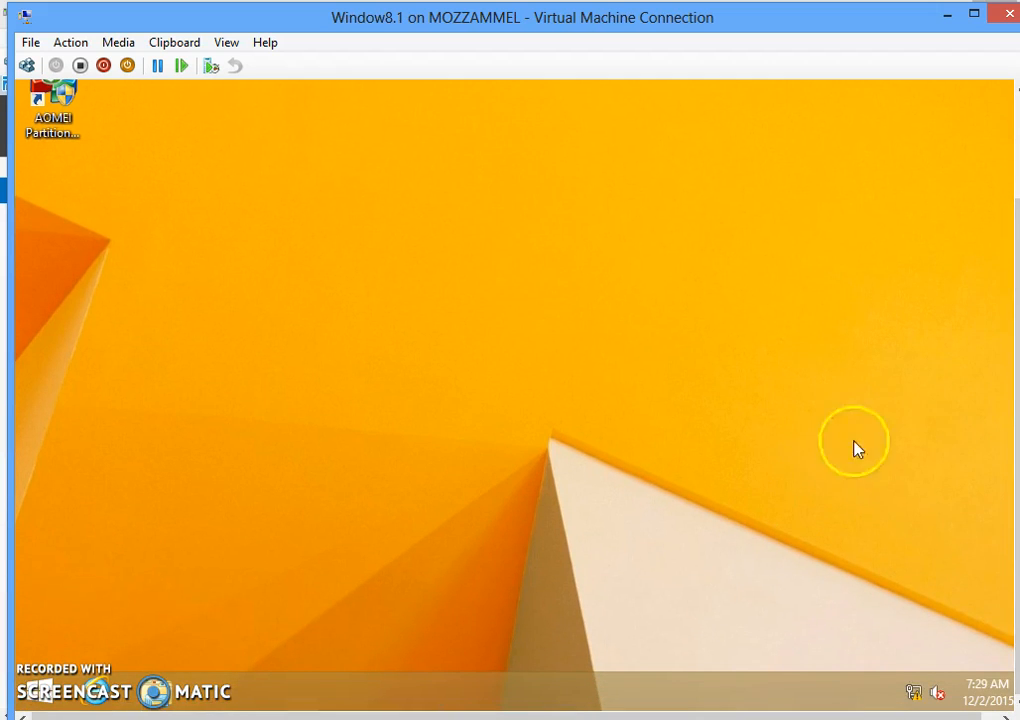
right_click(912, 692)
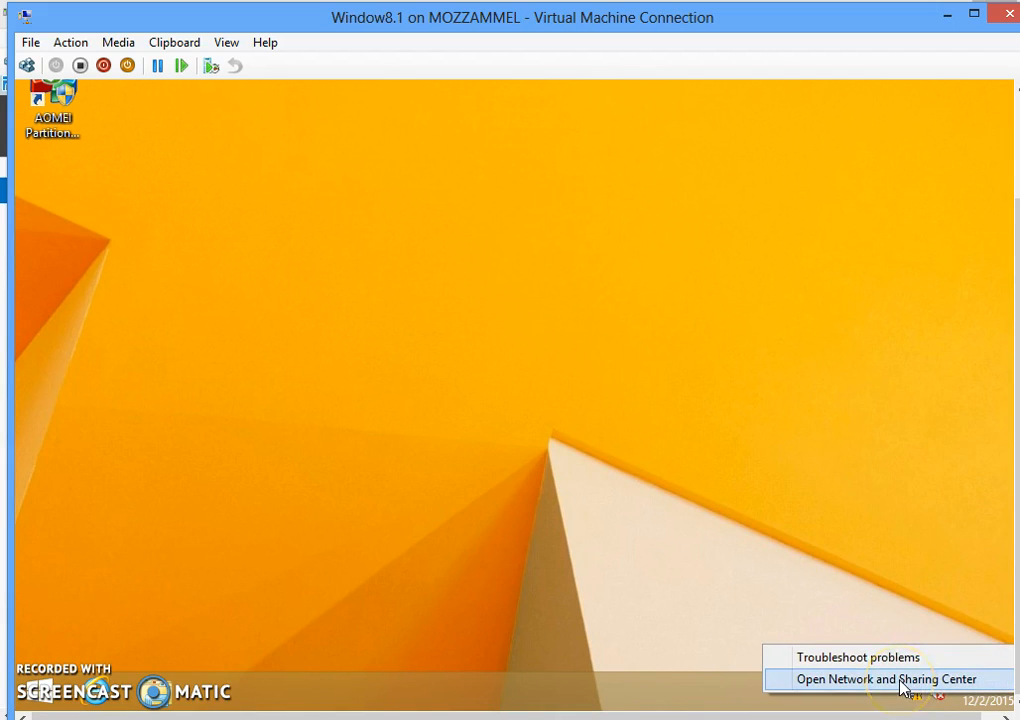
left_click(902, 680)
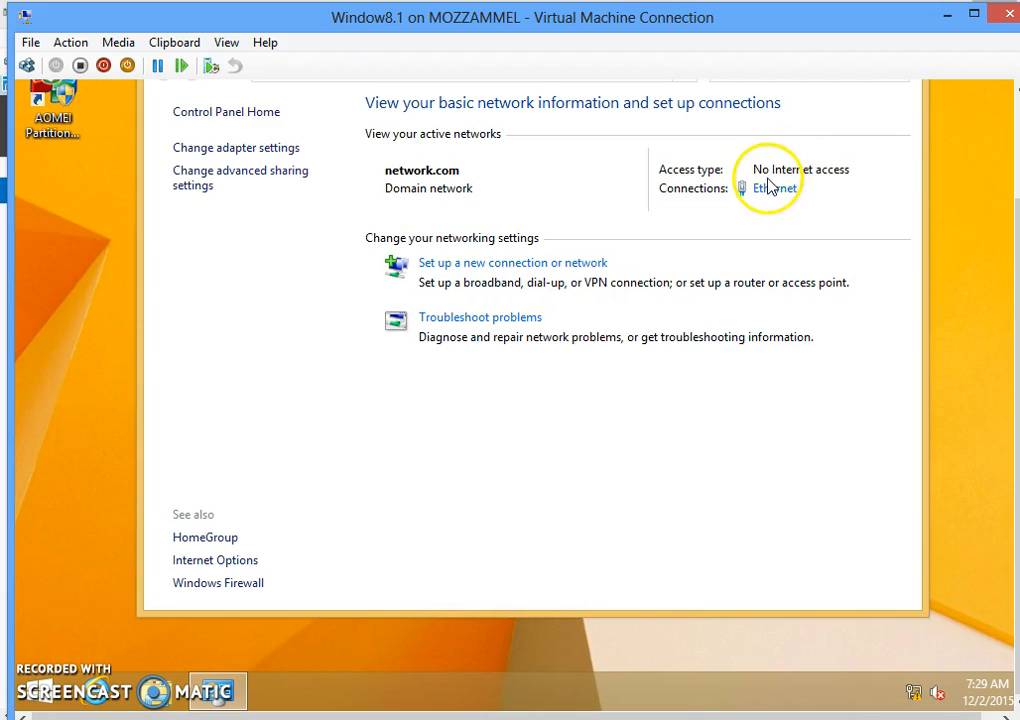
left_click(768, 192)
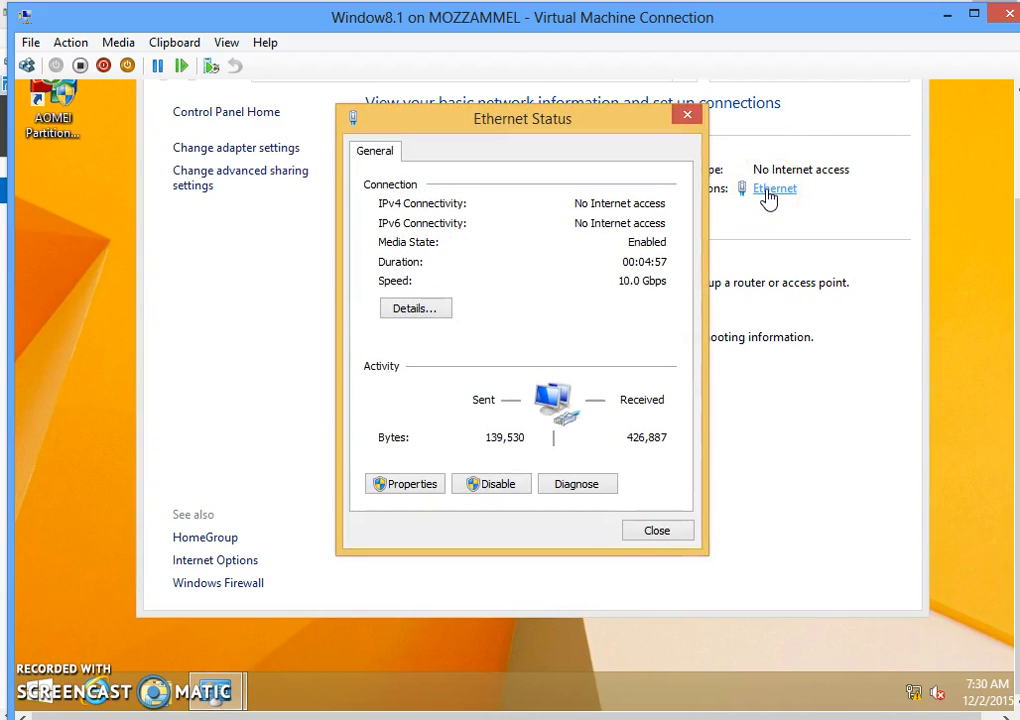
left_click(410, 487)
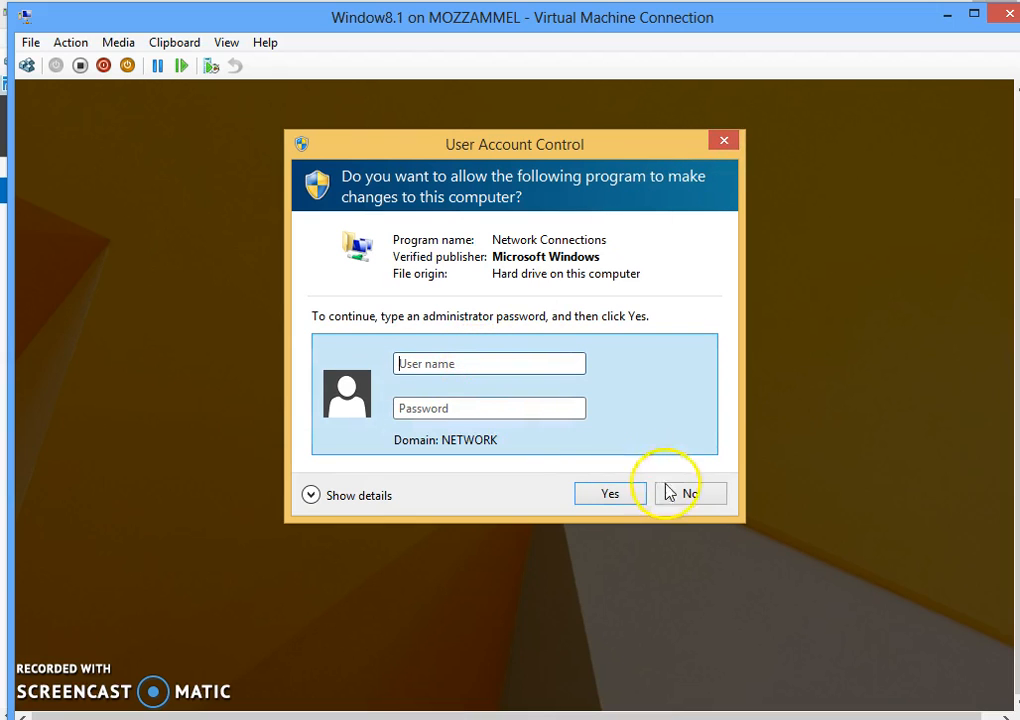
left_click(693, 500)
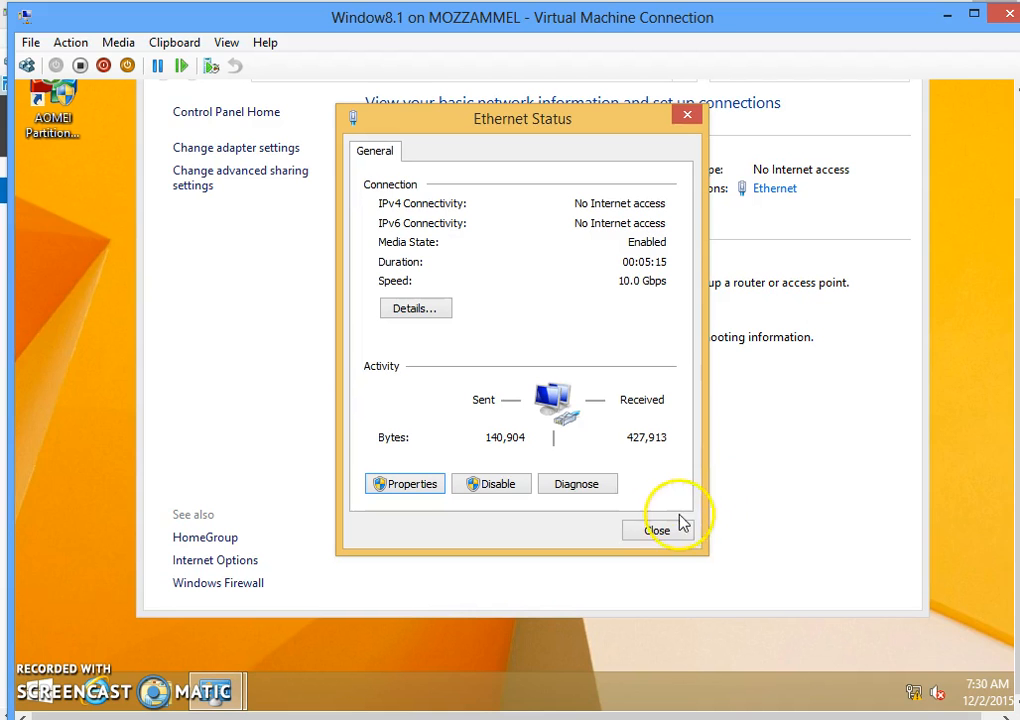
left_click(687, 115)
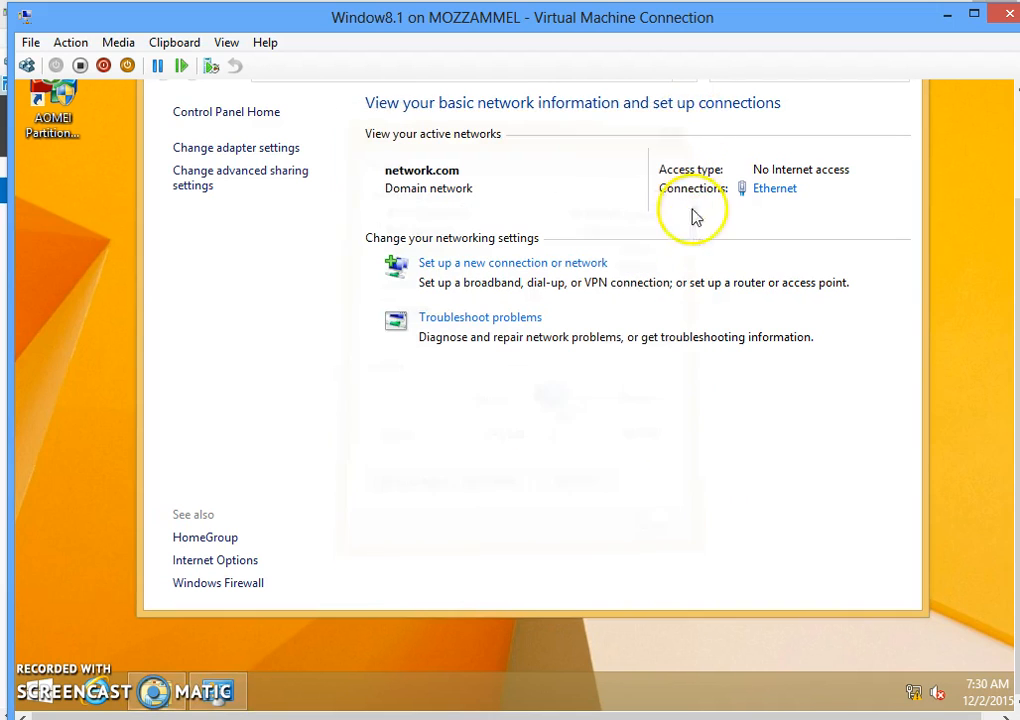
left_click_drag(1017, 384, 1017, 270)
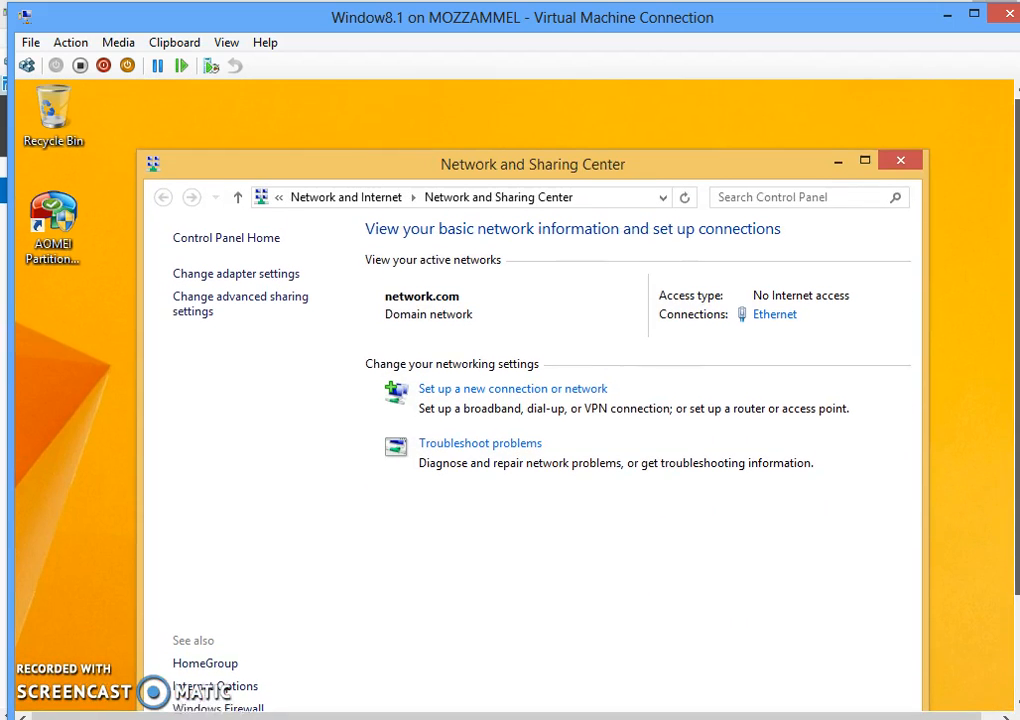
left_click(902, 167)
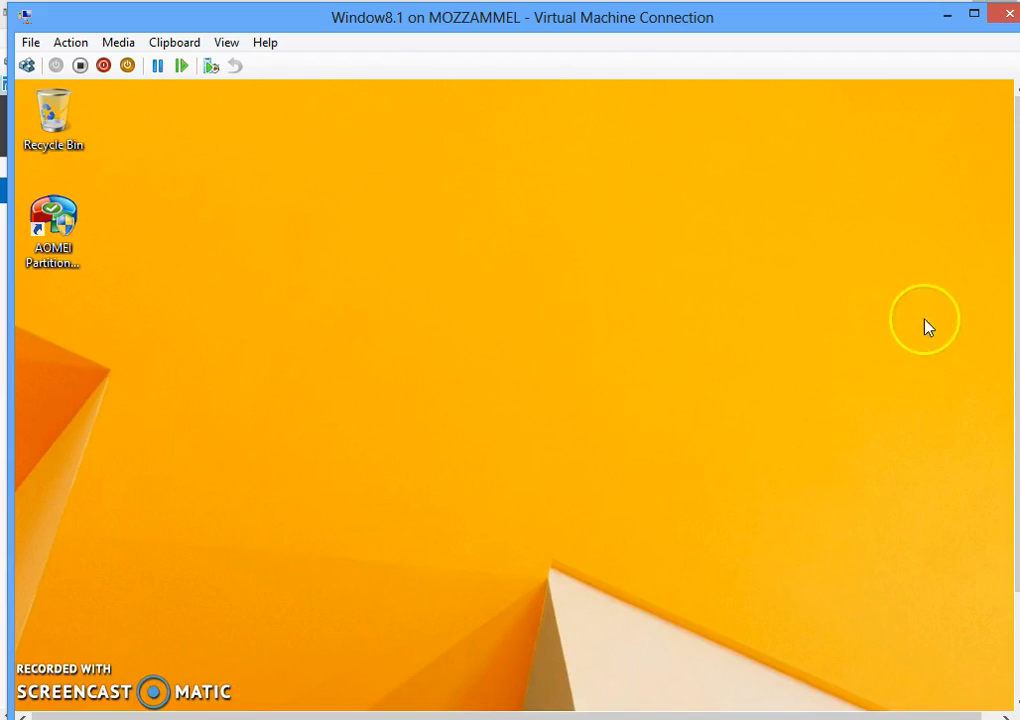